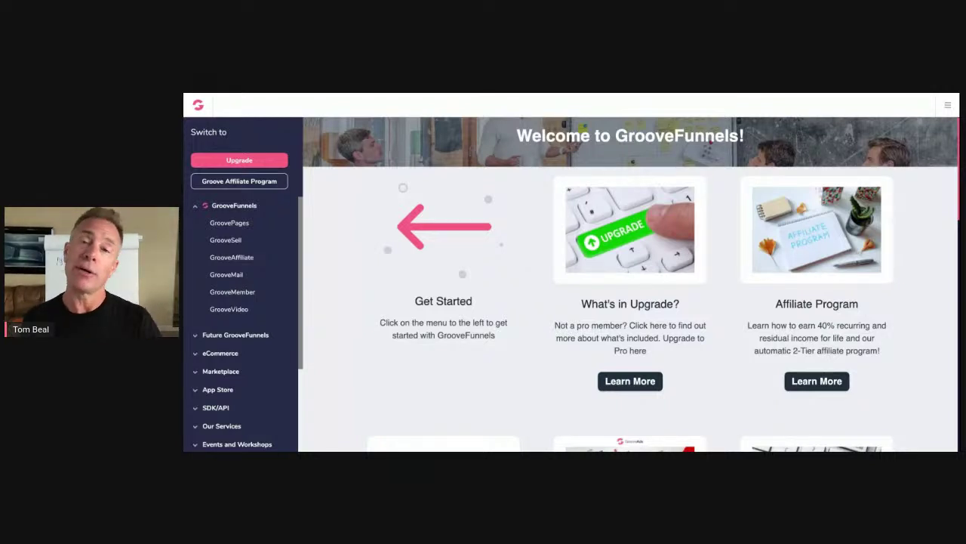
Open the Groove Partner Program dashboard from the account menu to view impressions and commissions
scroll(630, 283, down, 3)
scroll(630, 283, up, 3)
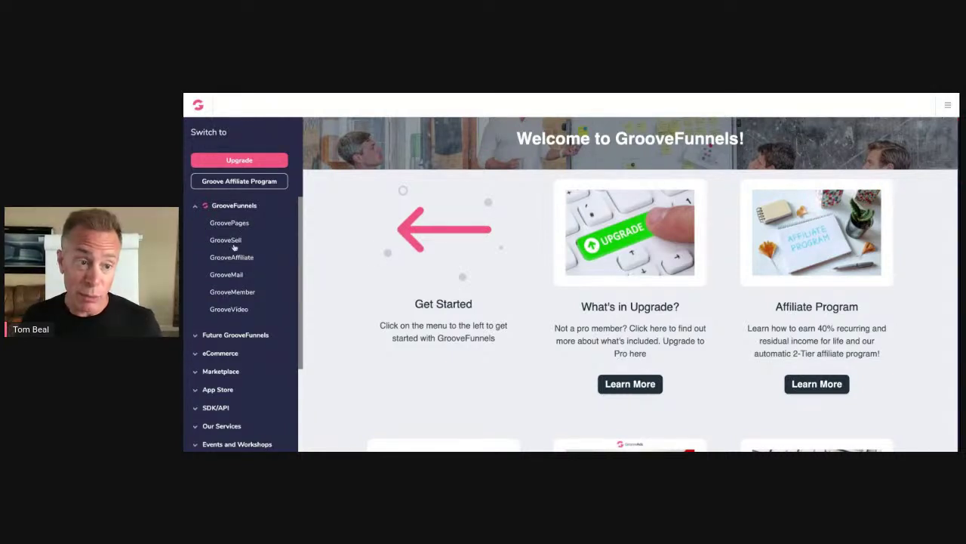
click(949, 108)
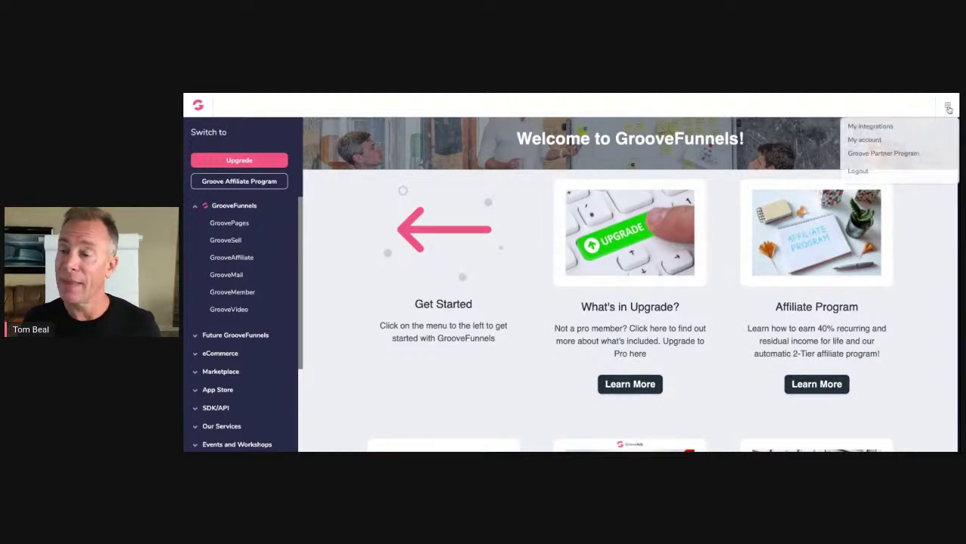
click(900, 155)
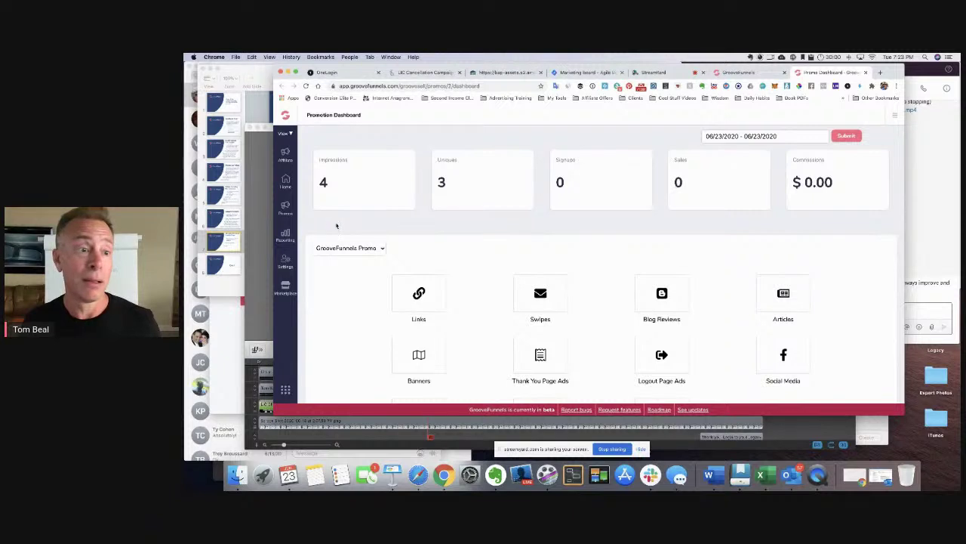
Cycle through the GrooveFunnels welcome page, Promo Dashboard and Slack, ending on the StreamYard studio
click(738, 72)
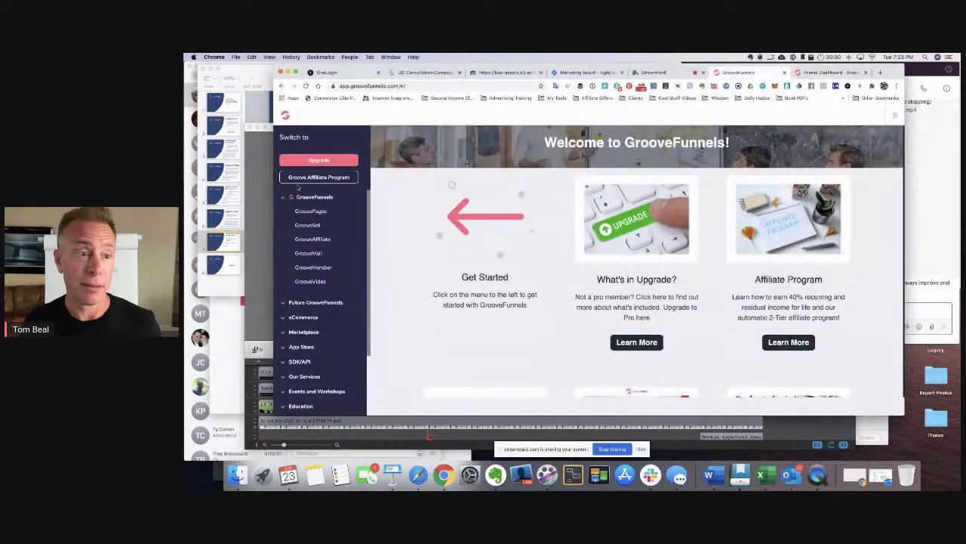
click(662, 72)
click(736, 73)
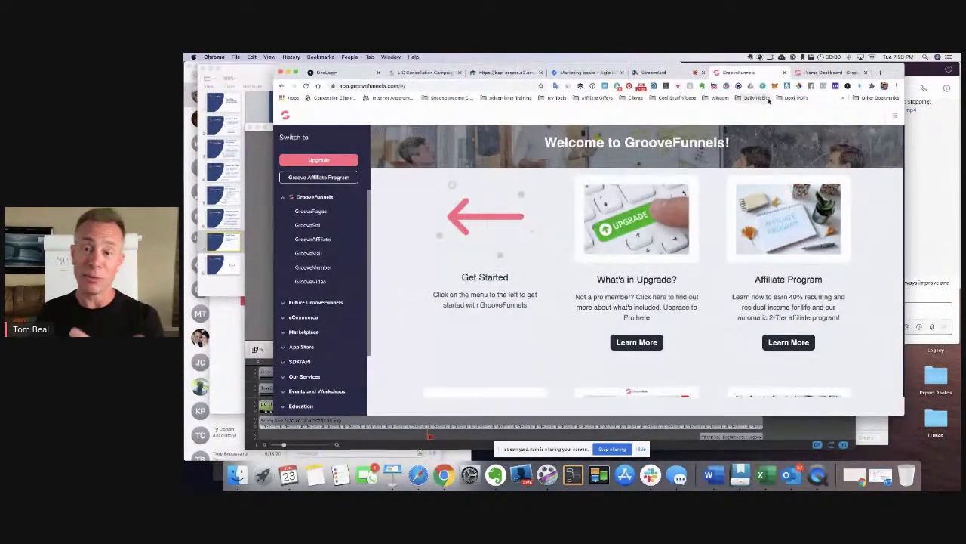
click(894, 116)
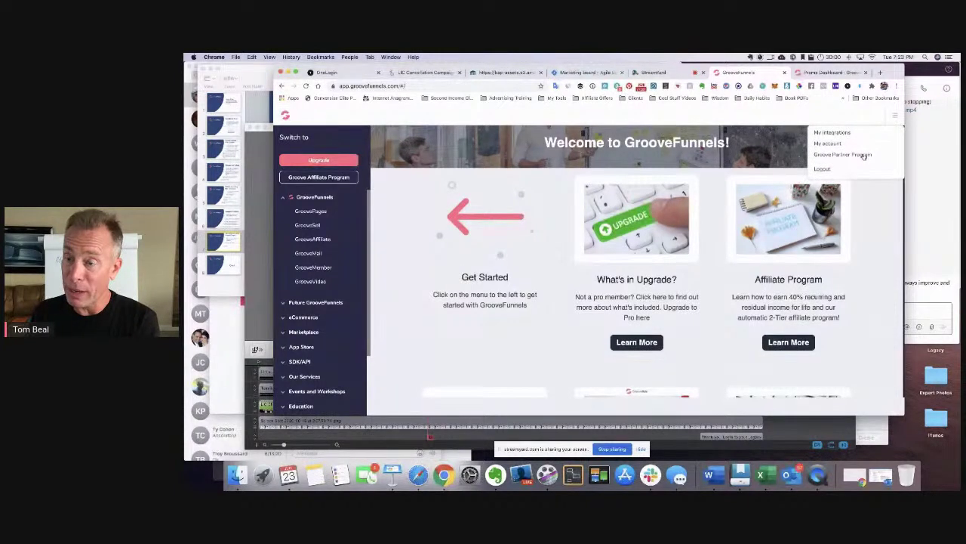
click(831, 72)
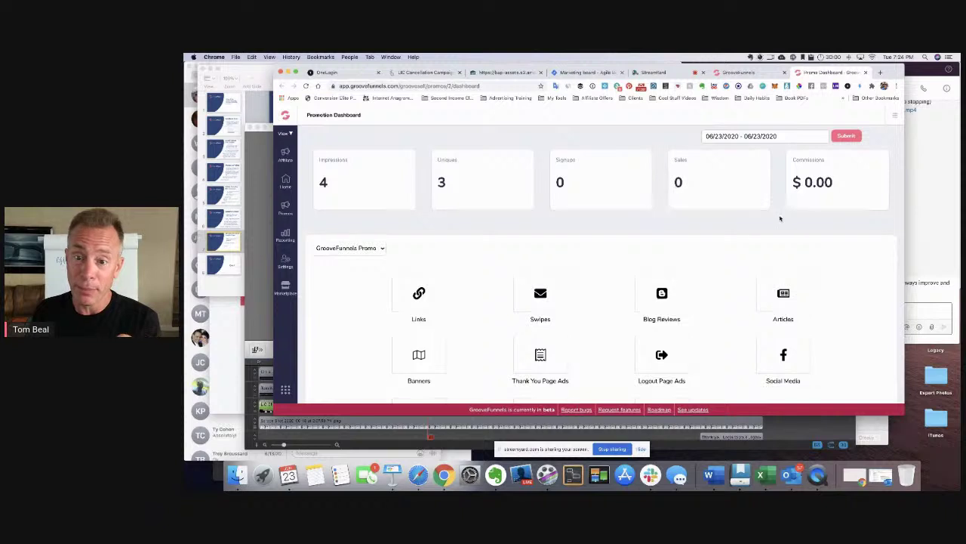
click(924, 239)
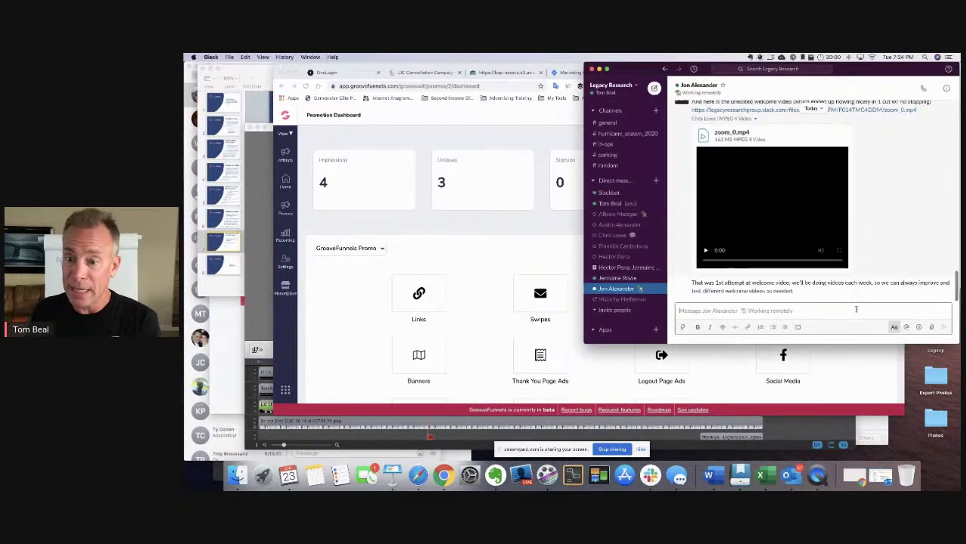
click(343, 187)
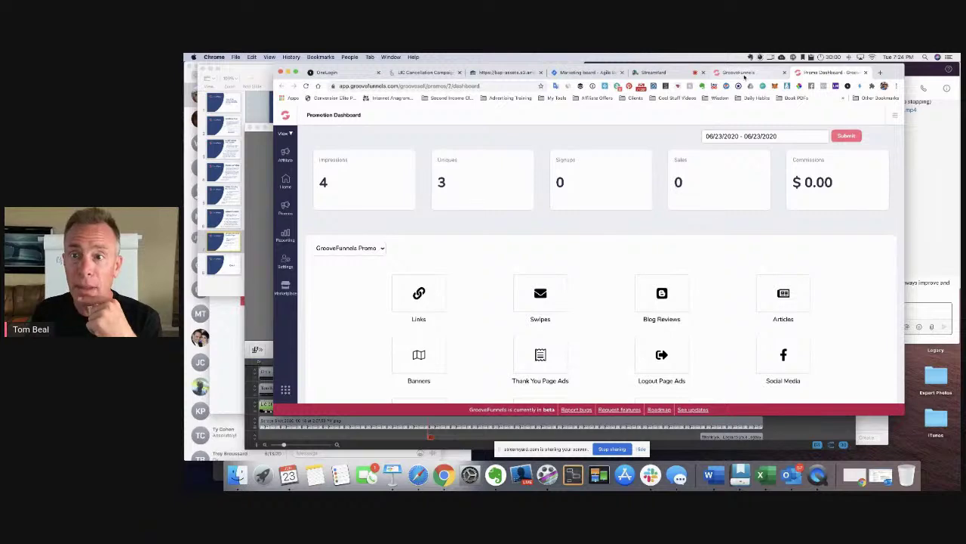
click(740, 72)
click(668, 73)
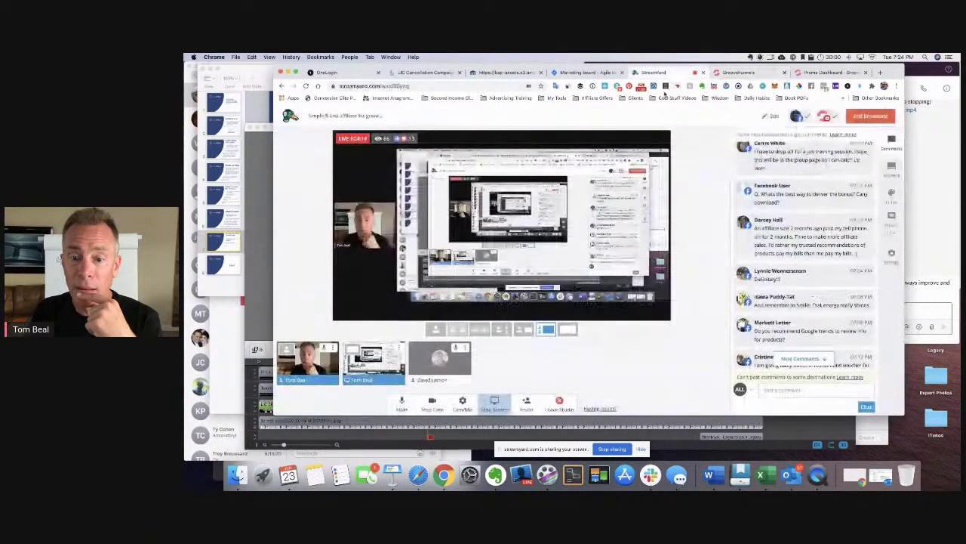
Review the StreamYard viewer comments, then return to the Promo Dashboard and GrooveFunnels welcome page
scroll(806, 180, down, 5)
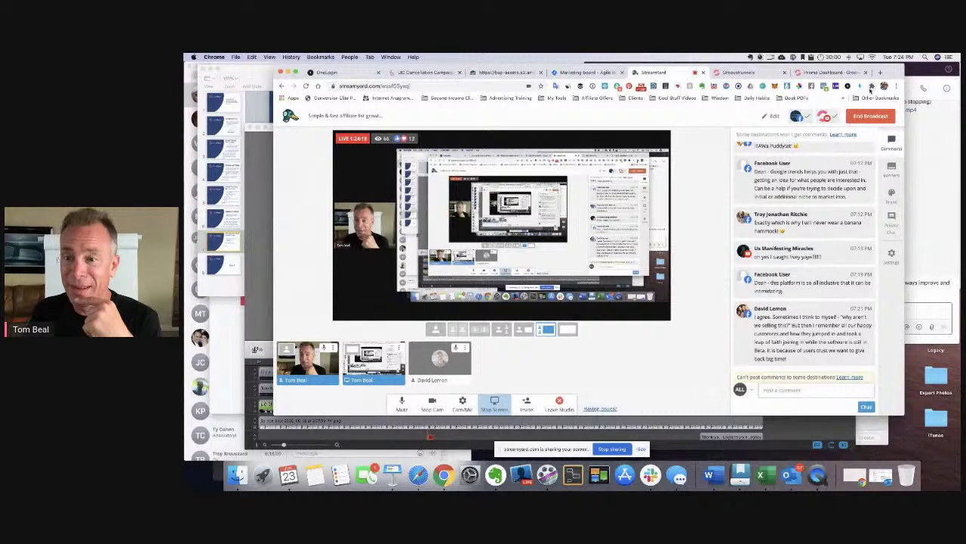
click(835, 74)
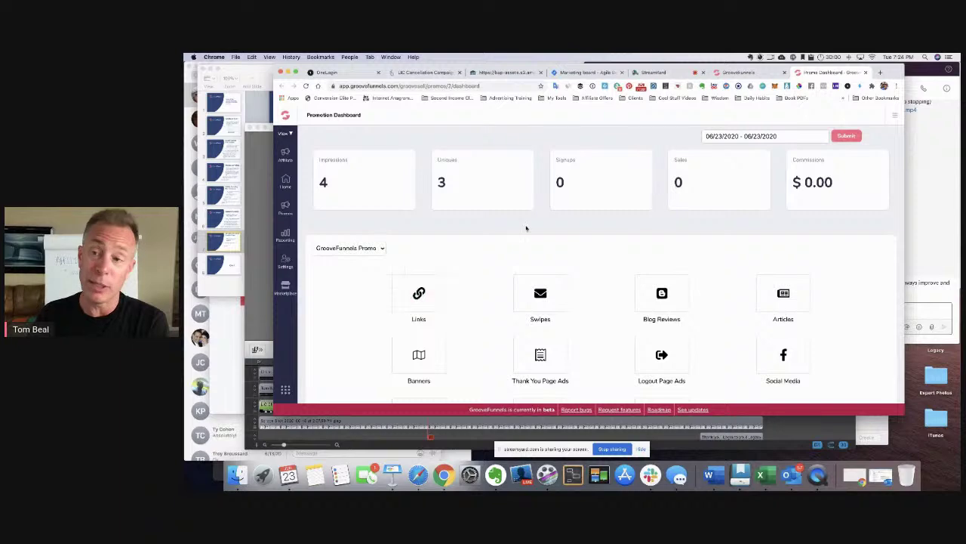
click(778, 73)
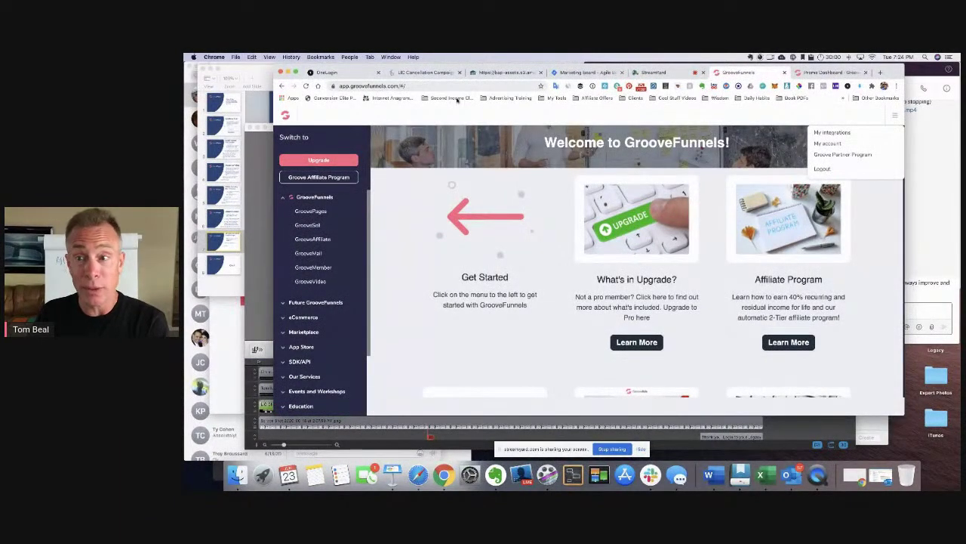
Copy the GrooveFunnels affiliate link from the Partner Program's Links list
click(851, 156)
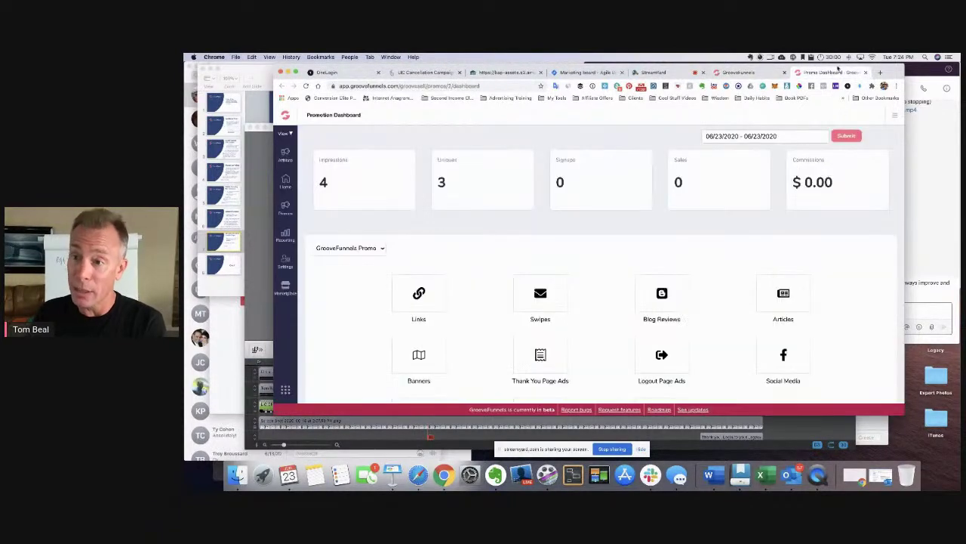
click(423, 296)
click(439, 321)
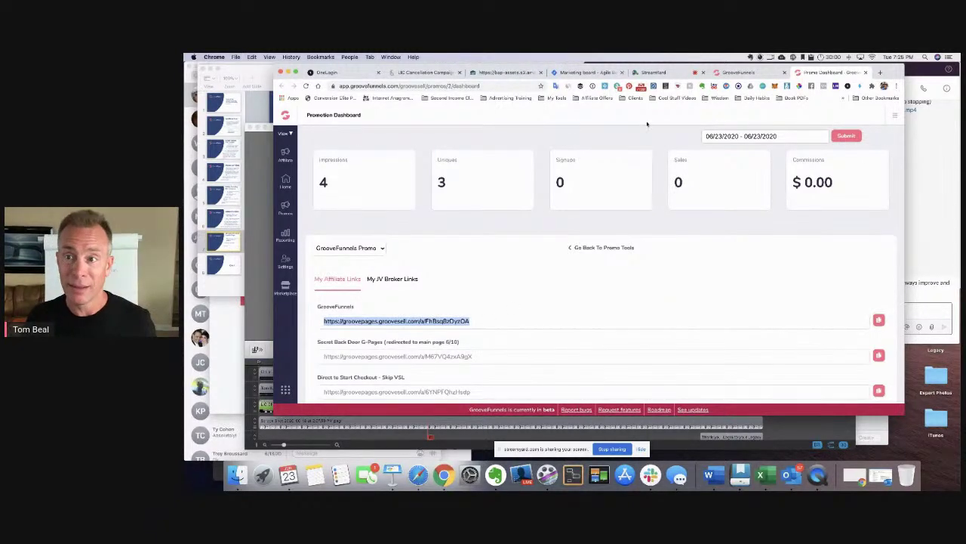
Load the copied affiliate link in a new Chrome tab to reach the GrooveFunnels sales page
click(881, 72)
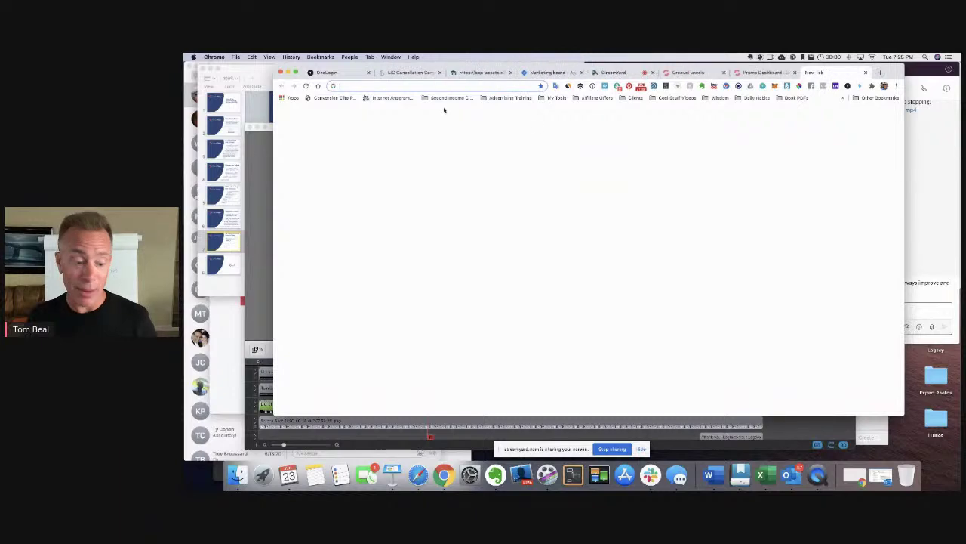
text(https://groovepages.groovesell.com/a/FhBsq8zDyzOA)
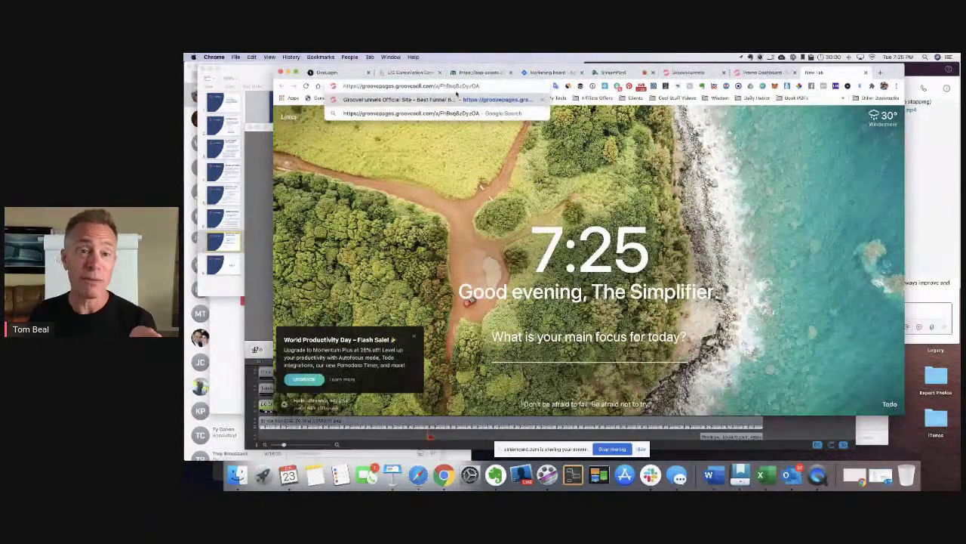
key(Return)
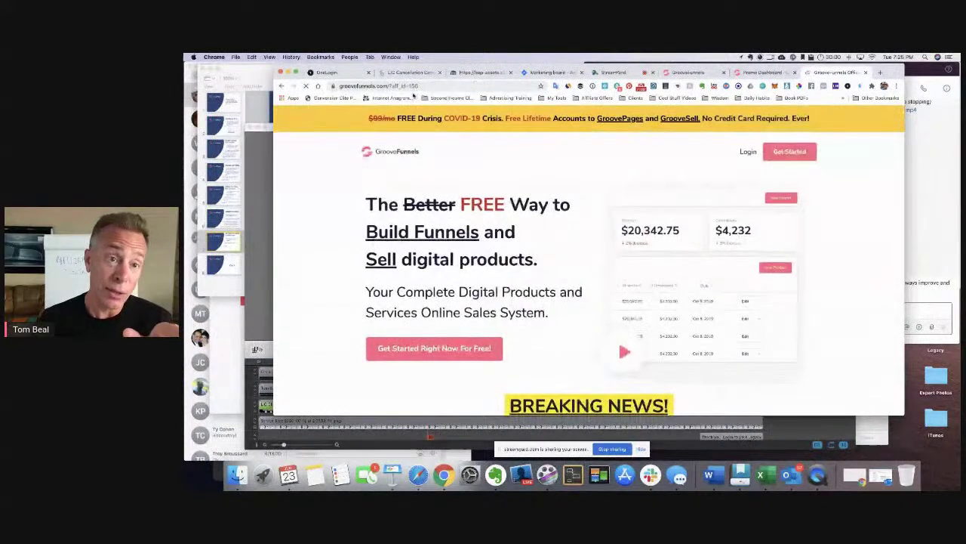
click(401, 86)
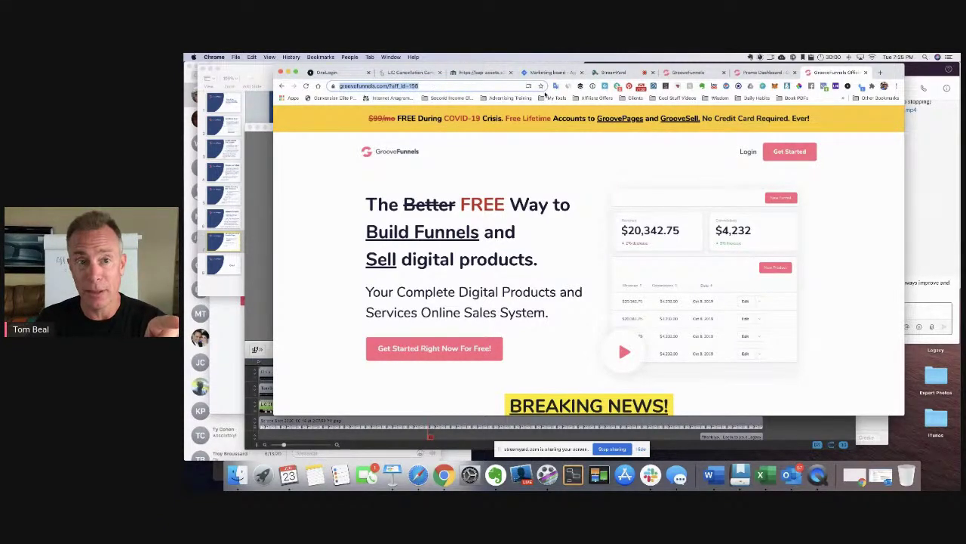
click(755, 73)
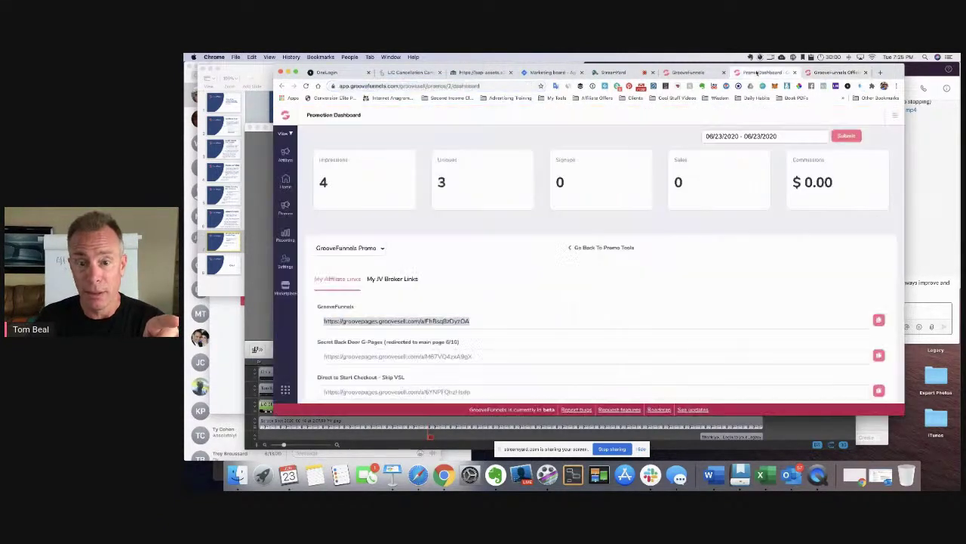
Reload the selected GrooveFunnels affiliate link in the sales page tab and select the redirected URL
click(472, 321)
drag(466, 320, 324, 321)
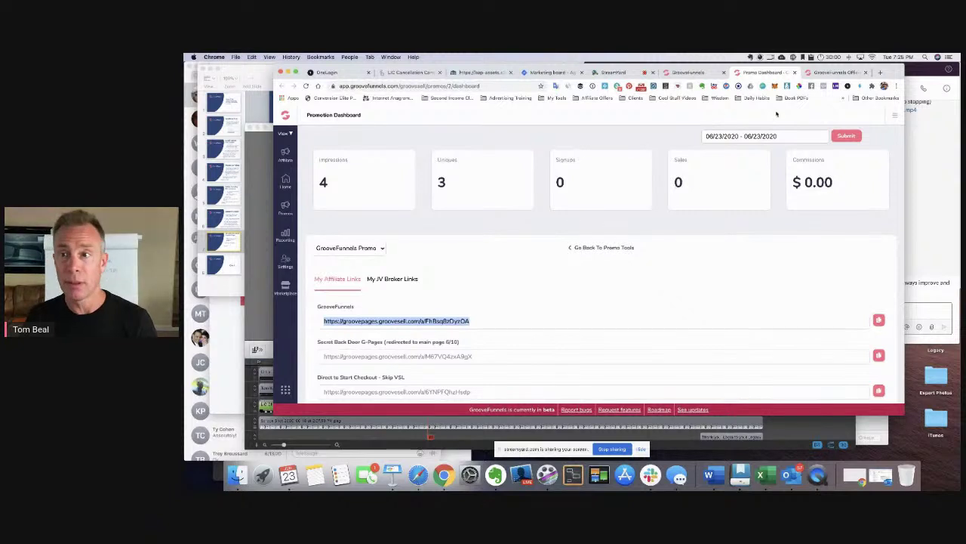
click(824, 73)
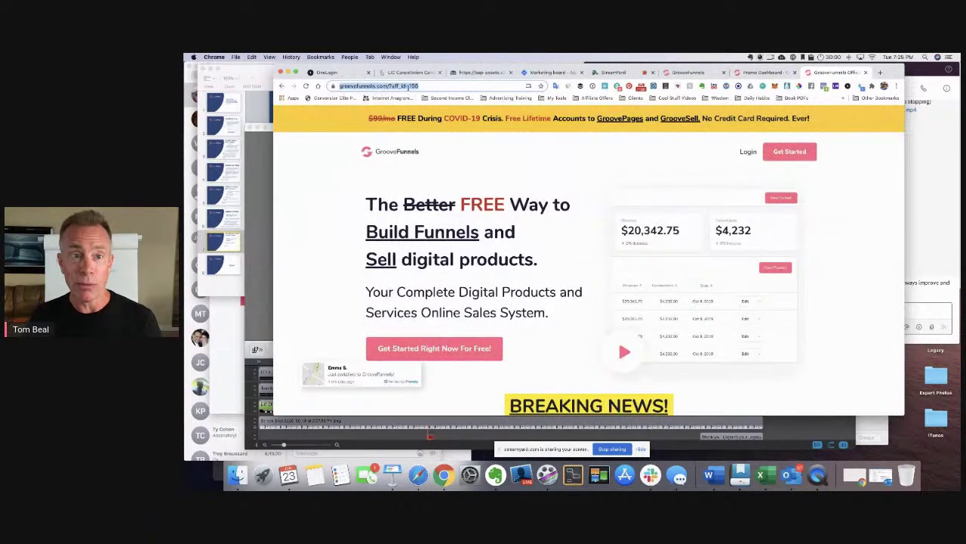
text(https://groovepages.groovesell.com/a/FhBeq8zDyzOA)
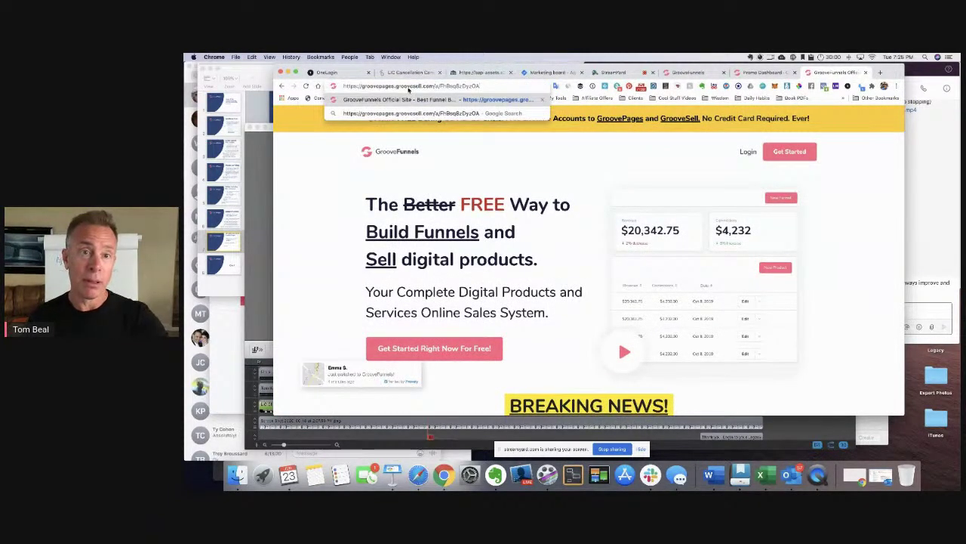
key(Return)
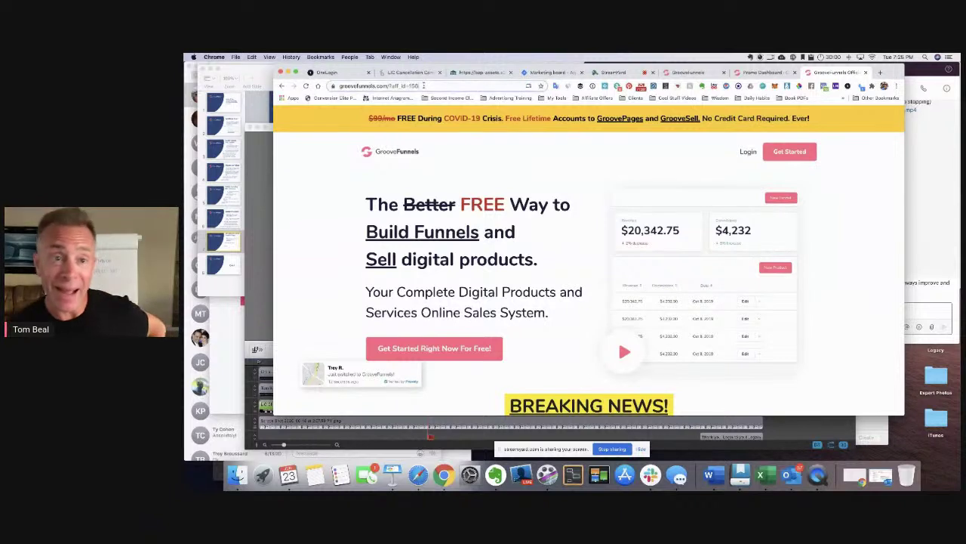
click(425, 85)
click(425, 86)
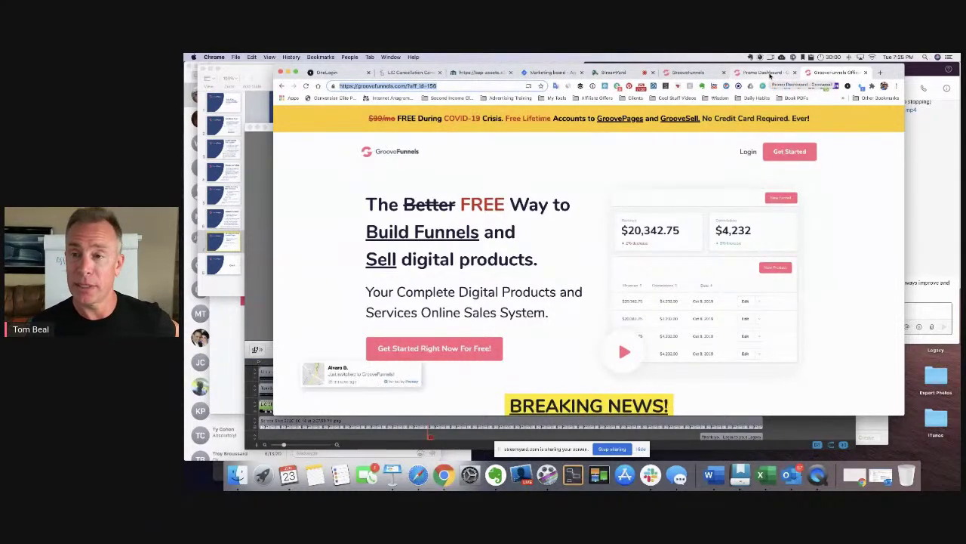
Move from the Promo Dashboard and welcome page over to the StreamYard live studio
click(770, 73)
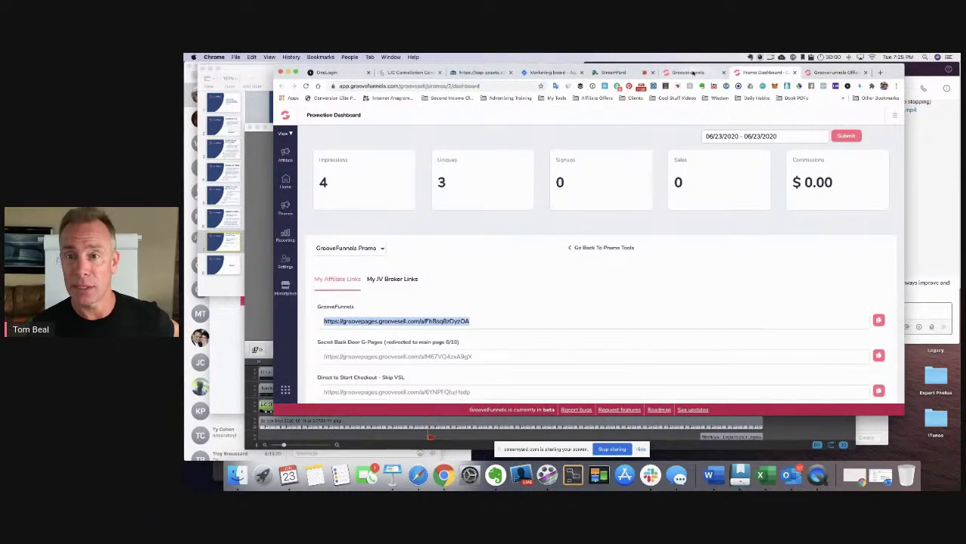
click(693, 73)
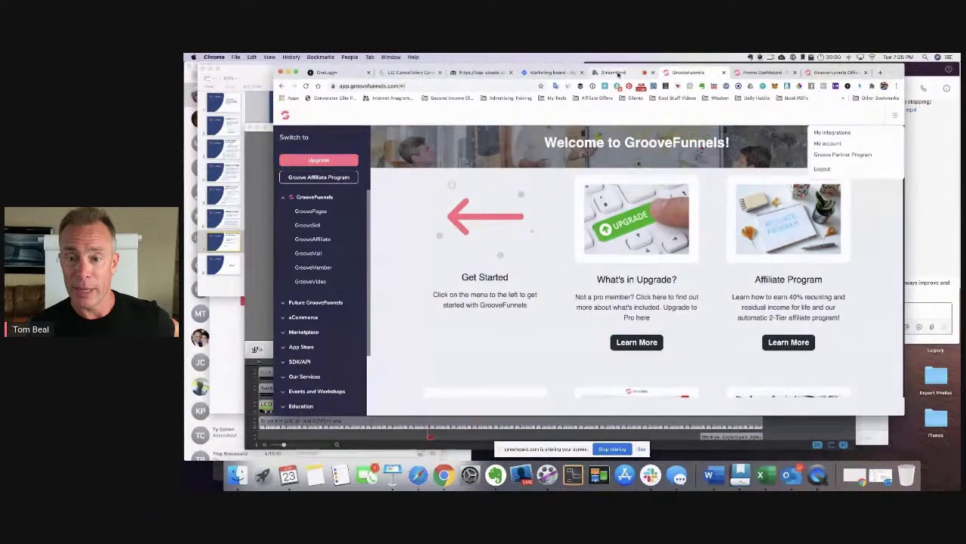
click(619, 73)
scroll(810, 277, down, 3)
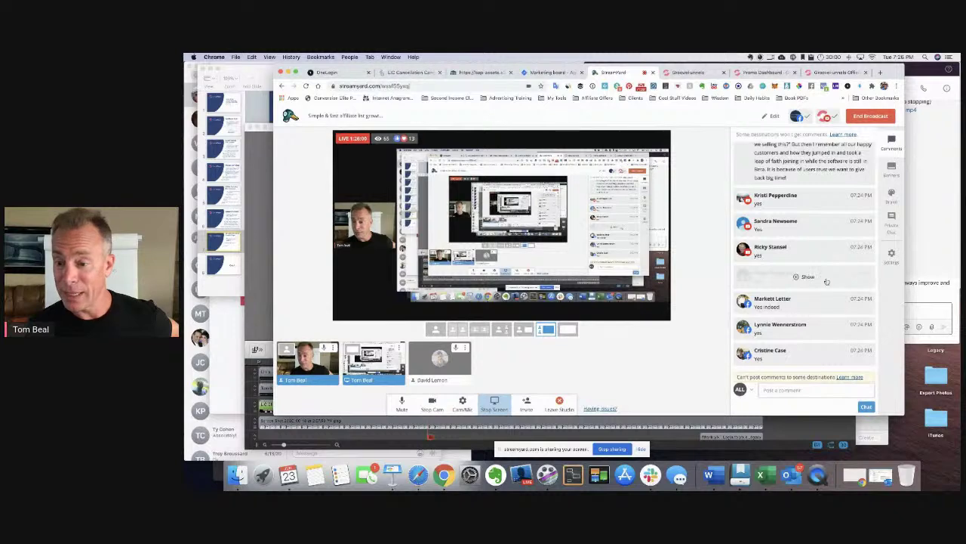
Unhide one viewer comment and hide another in StreamYard's comments panel
click(808, 276)
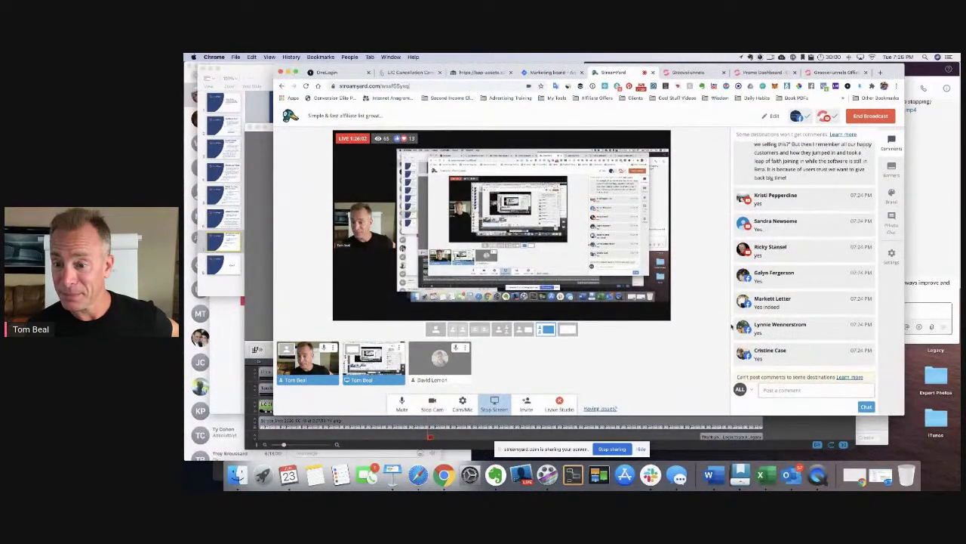
click(834, 302)
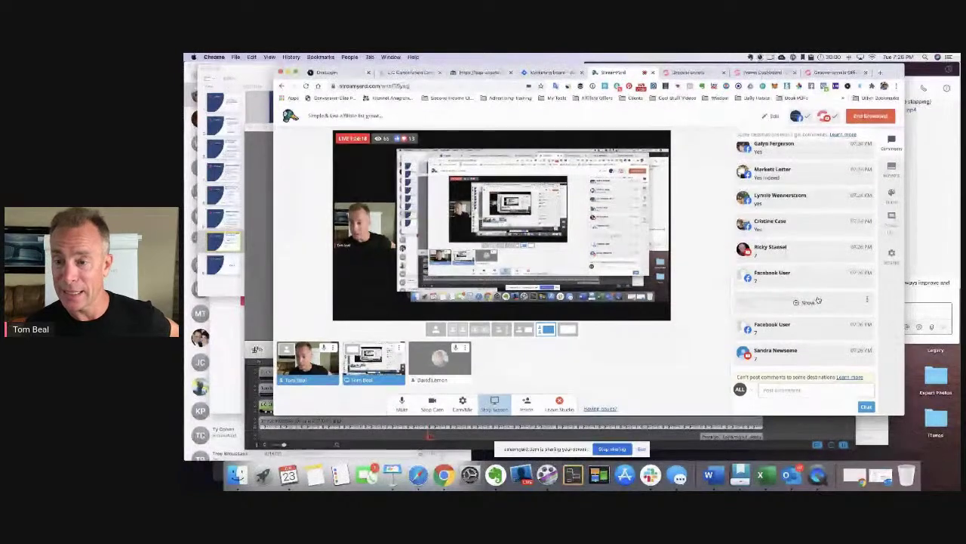
click(830, 71)
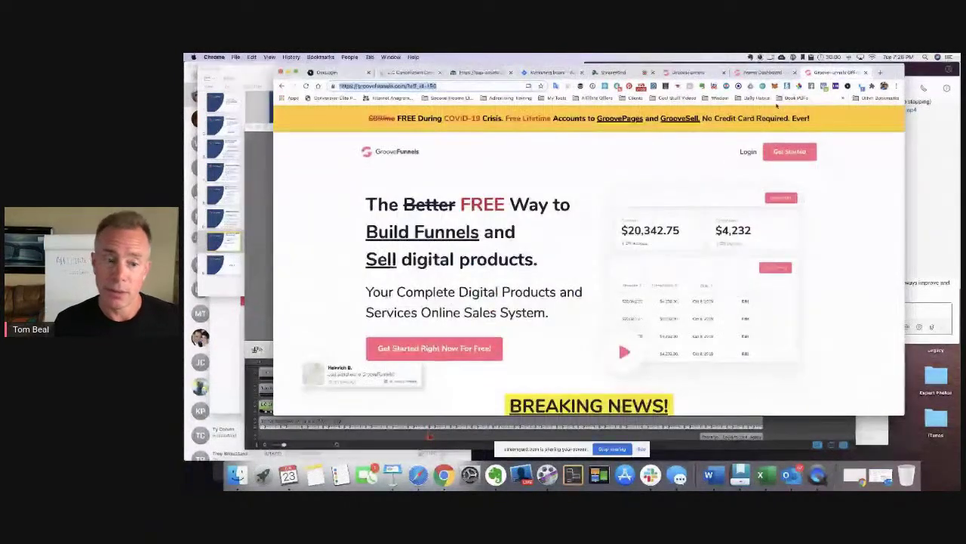
Close the sales page tab and select the first GrooveFunnels link in the affiliate Links list
click(865, 72)
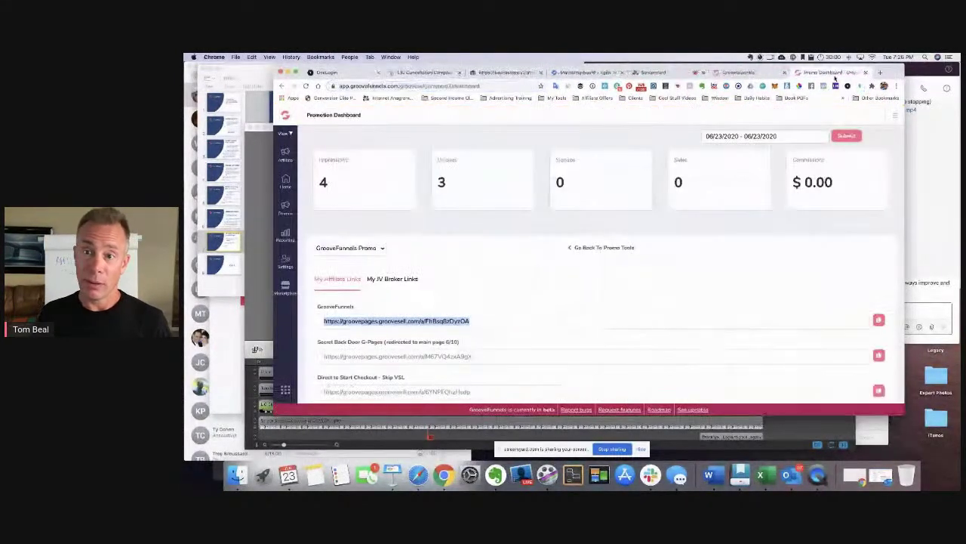
click(739, 72)
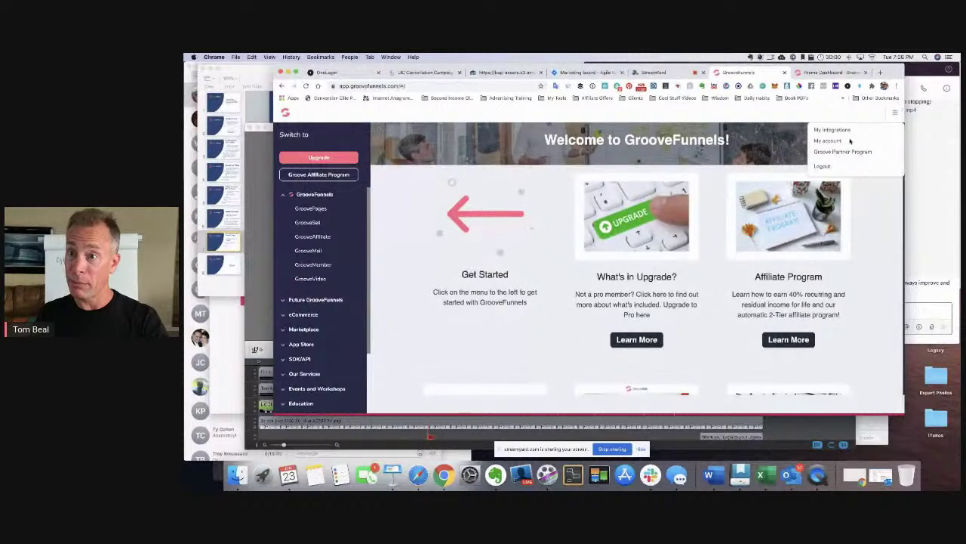
click(820, 73)
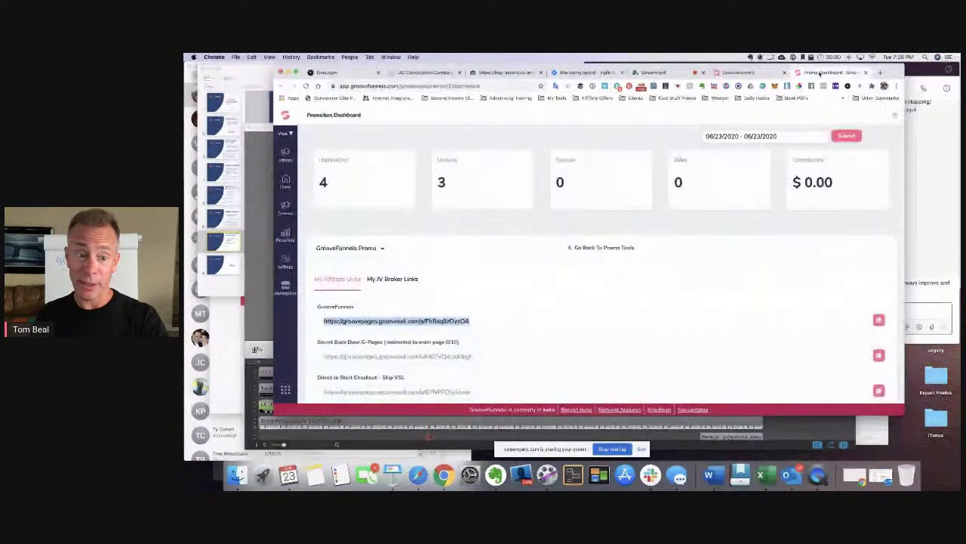
click(584, 250)
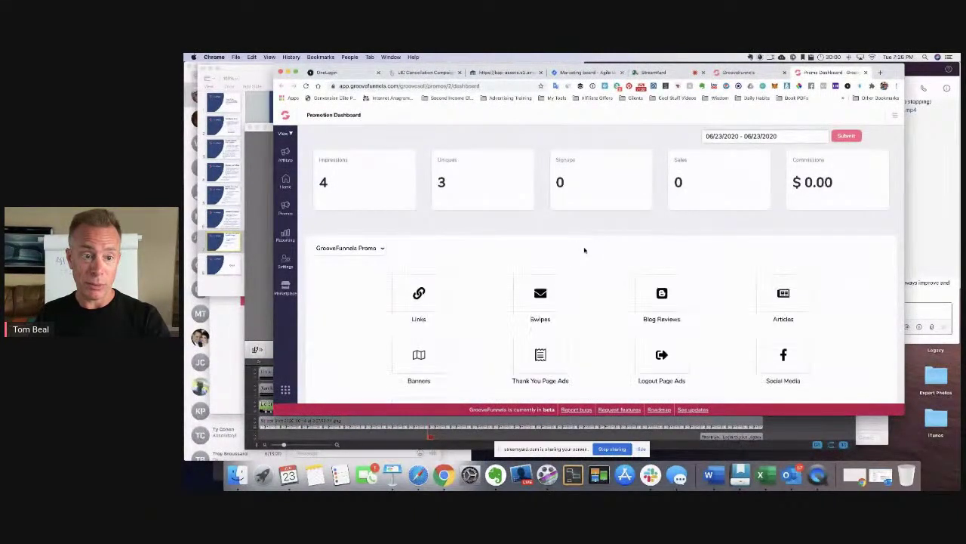
click(423, 293)
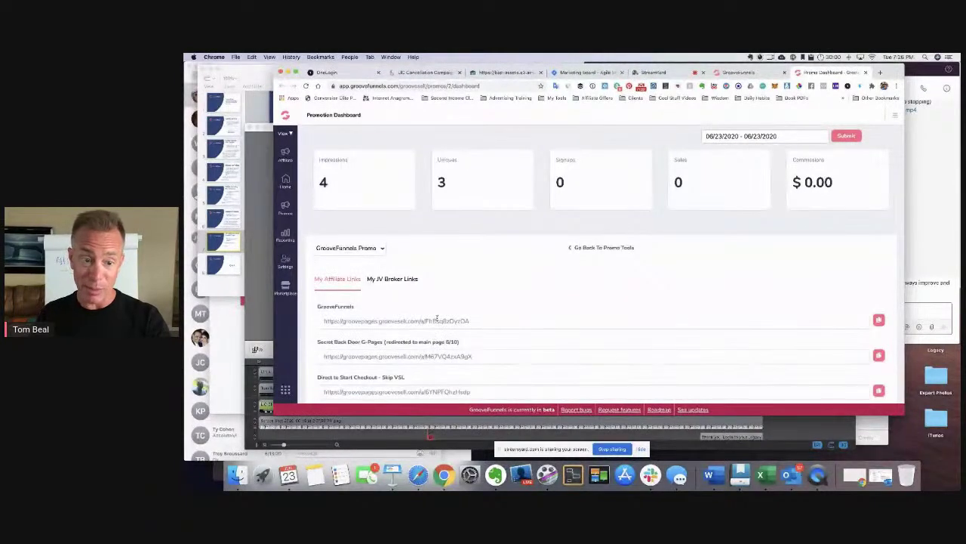
triple_click(436, 321)
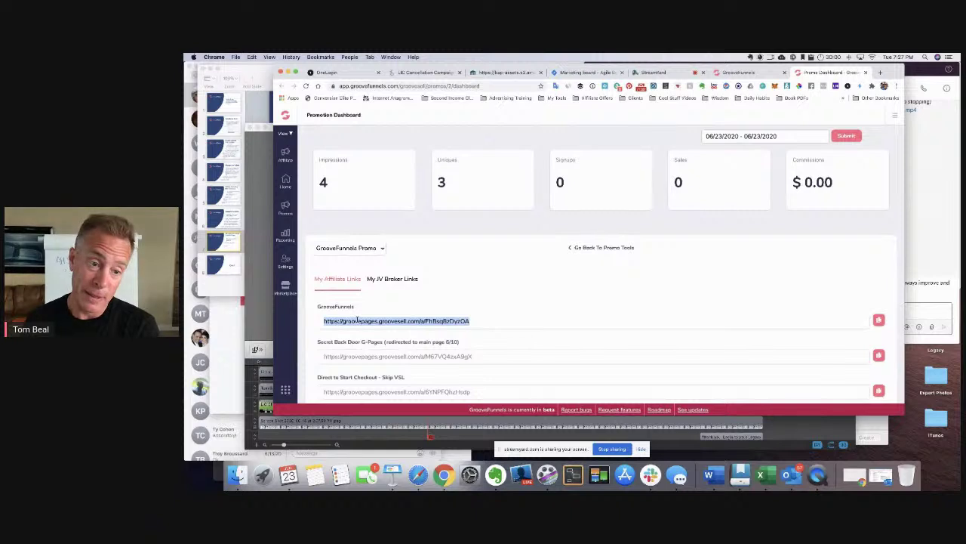
scroll(362, 321, down, 1)
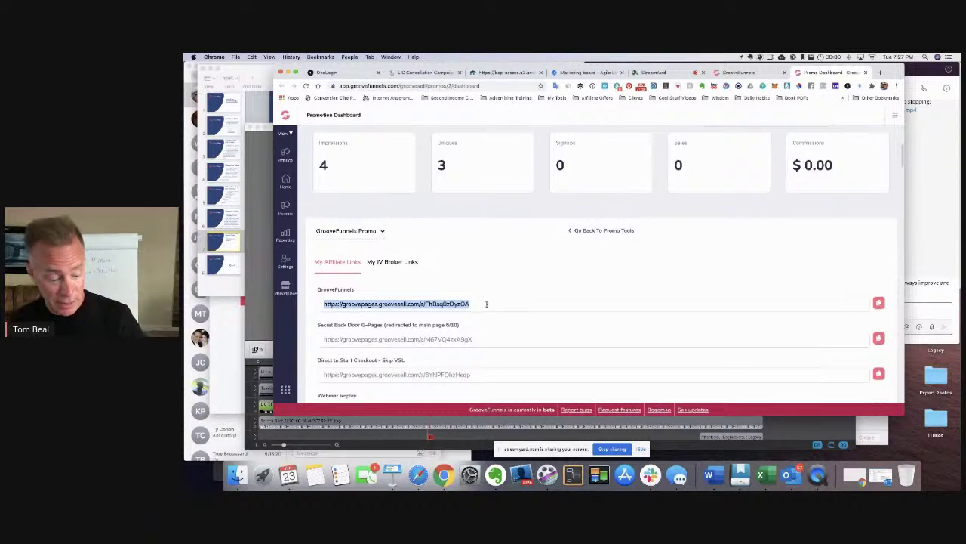
Return to the Welcome to GrooveFunnels page with its product list
click(724, 74)
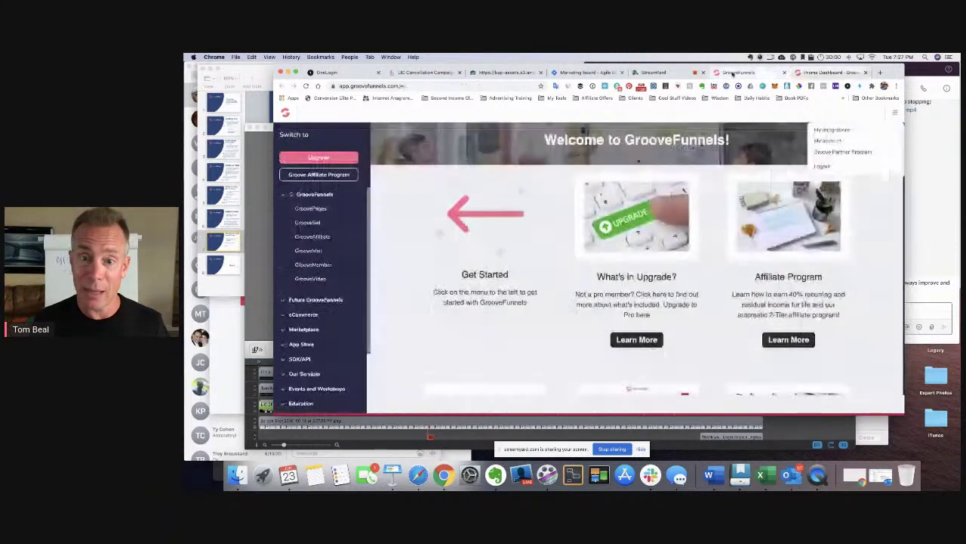
Open GroovePages from the sidebar to list sites like Meet My Mentors and My new site
click(318, 214)
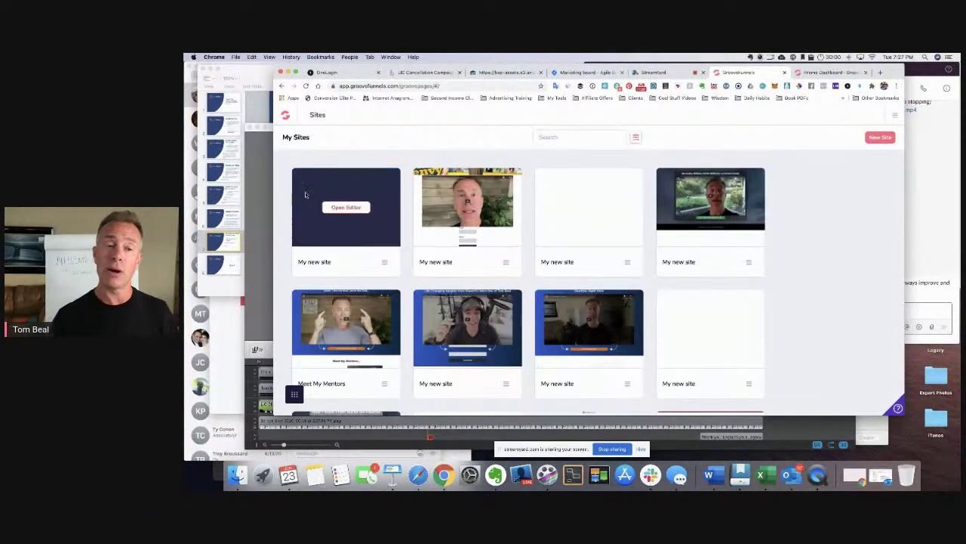
mouse_move(513, 199)
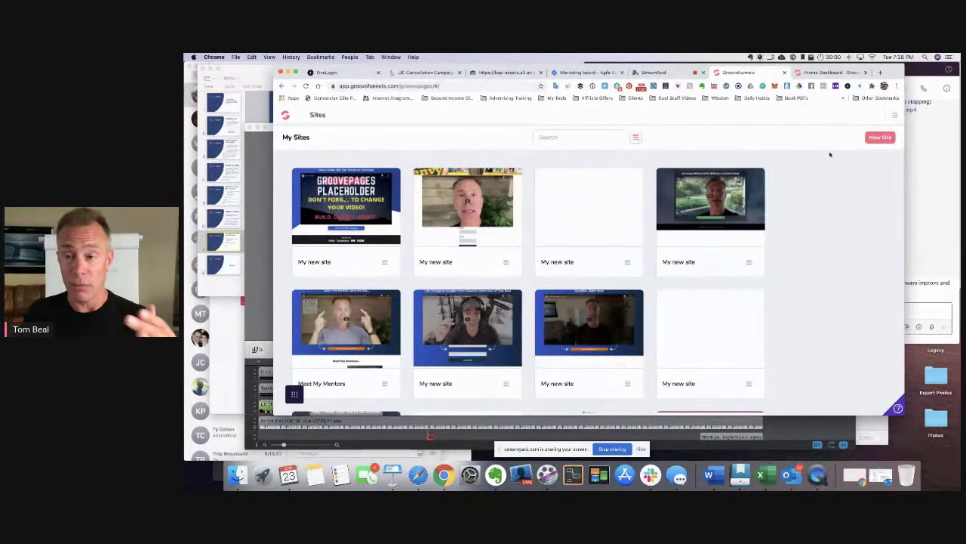
Start a new GroovePages site built from the fifth Home template
click(880, 138)
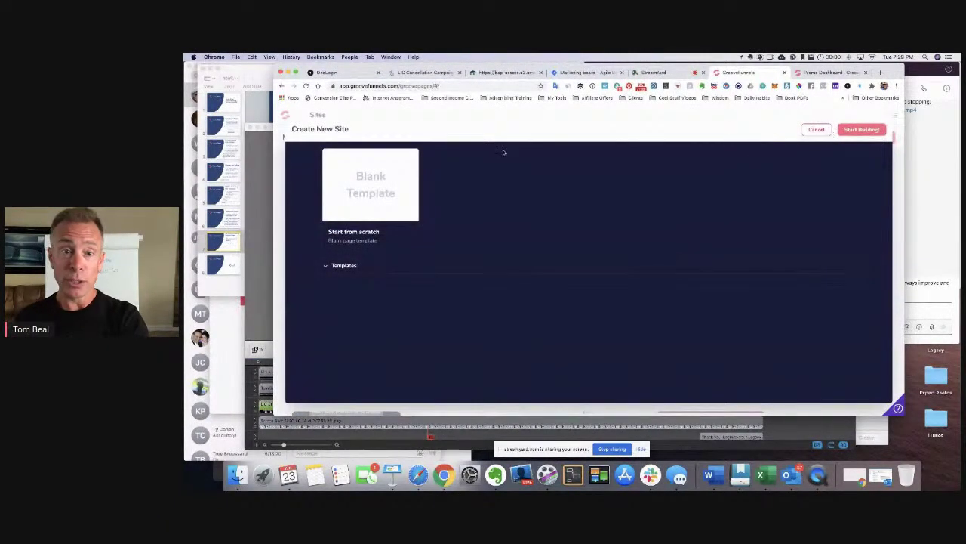
click(807, 130)
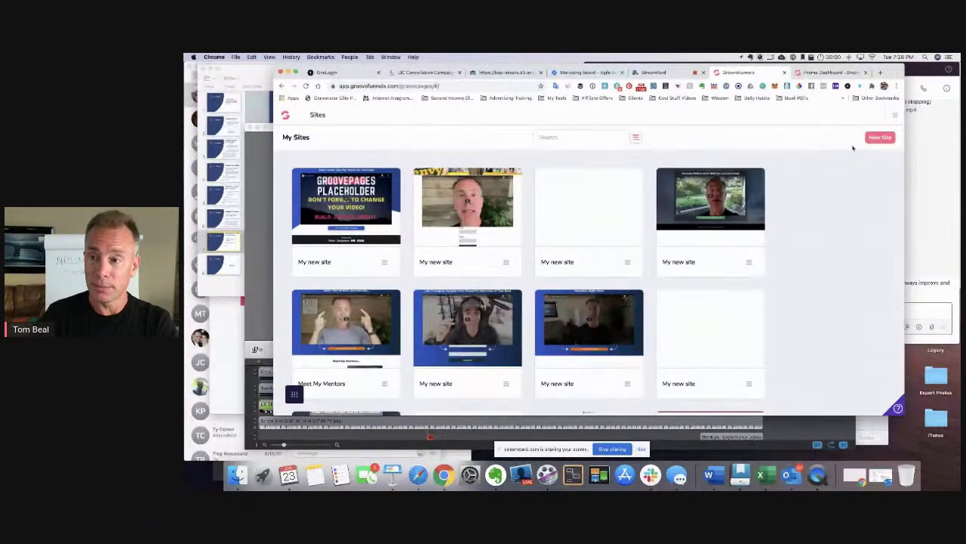
click(880, 138)
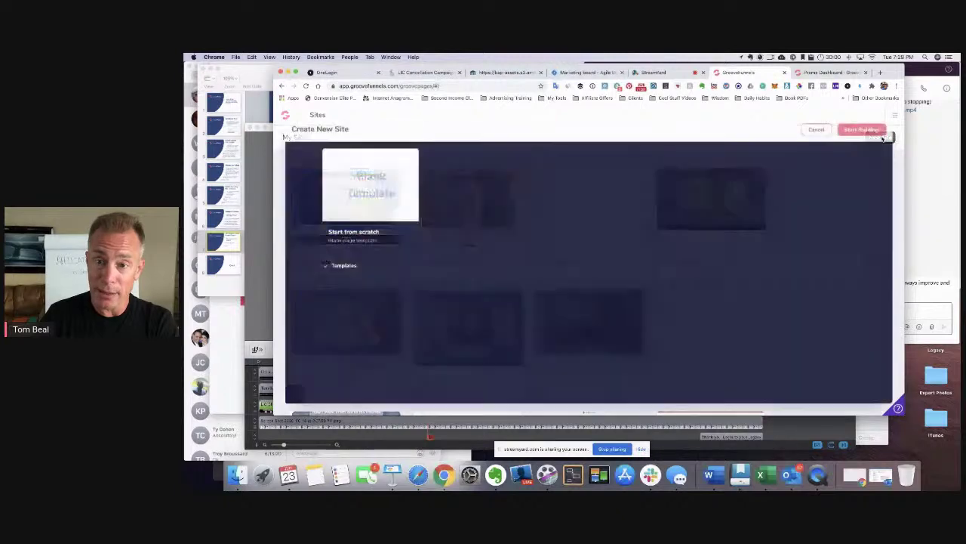
click(344, 266)
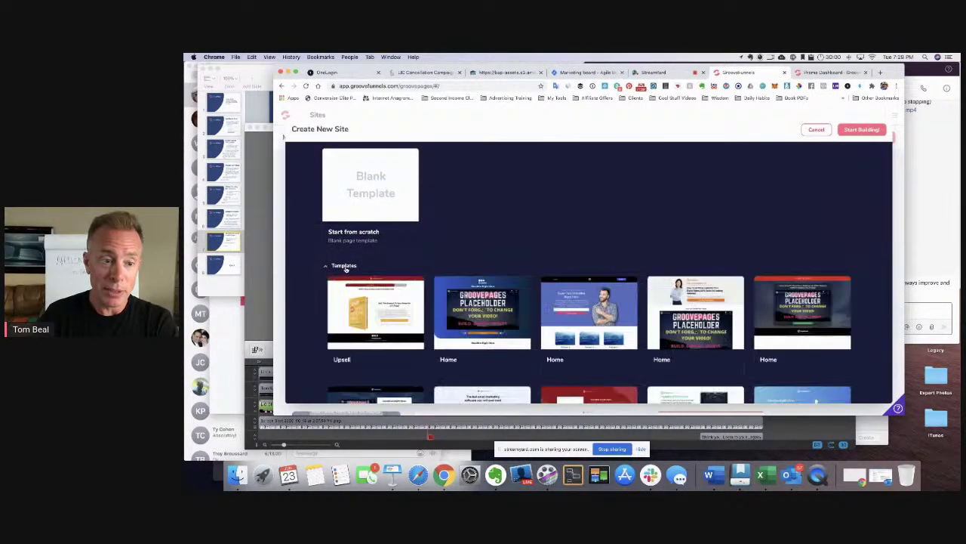
scroll(528, 287, down, 2)
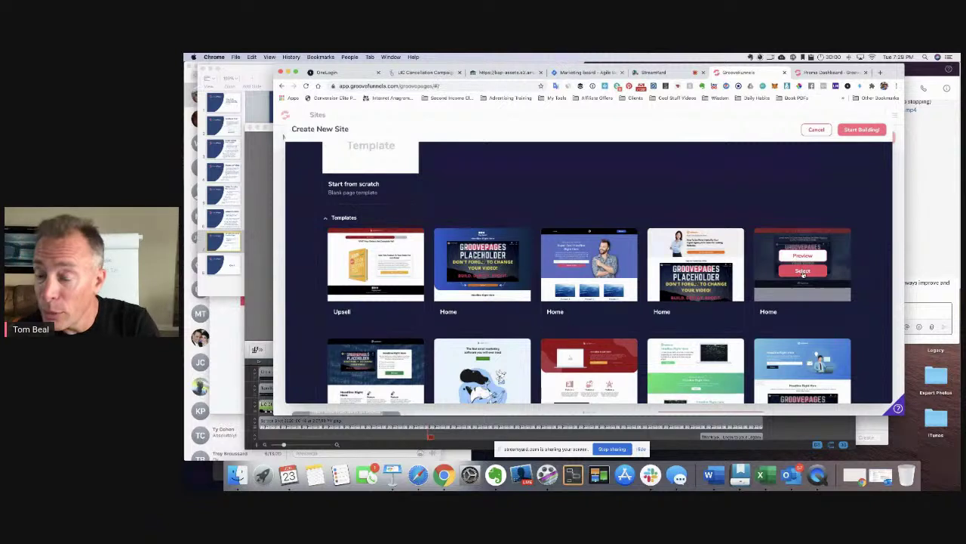
click(803, 271)
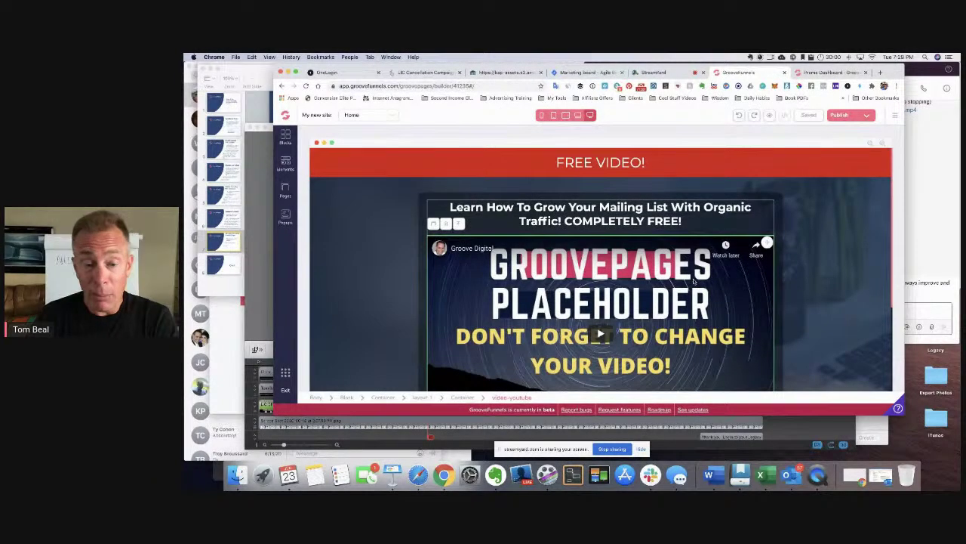
Look over the loaded template page, then open a blank new Chrome tab beside the builder
scroll(684, 284, down, 3)
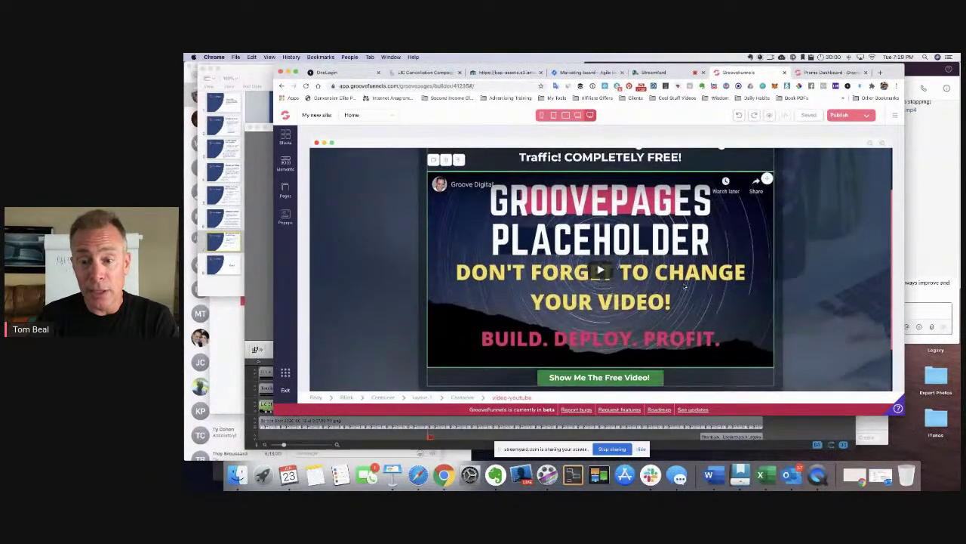
scroll(678, 273, down, 3)
scroll(672, 265, up, 6)
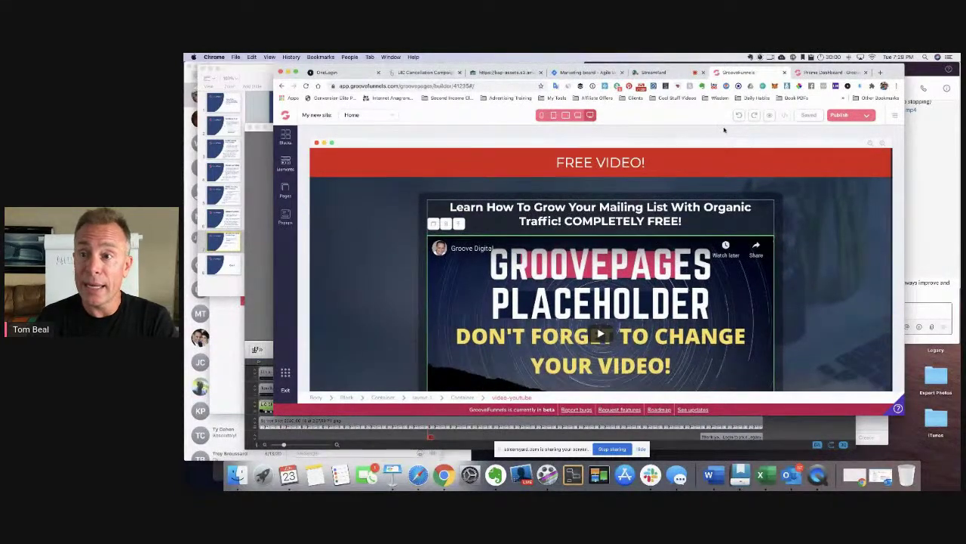
click(879, 71)
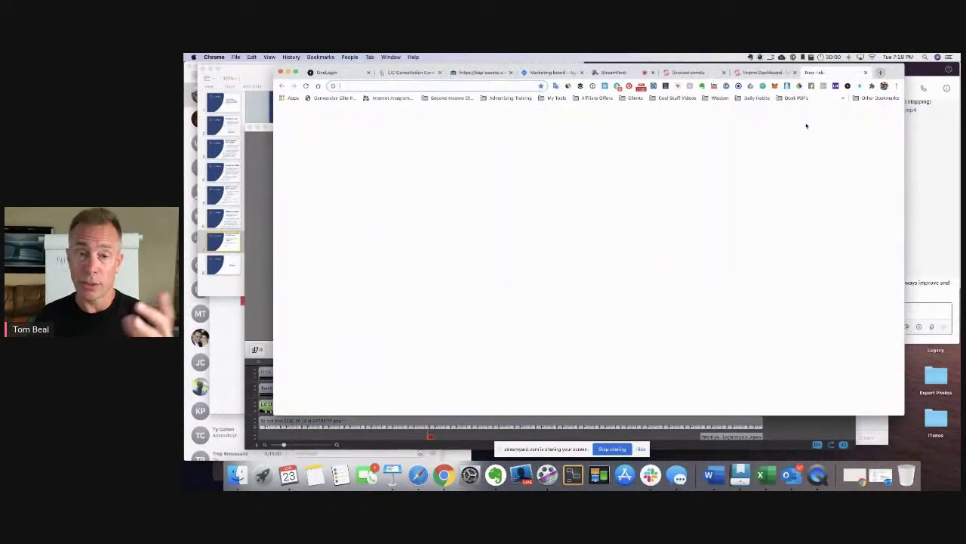
Go to youtube.com/tombeal and browse the channel's uploaded videos
text(youtube.com/tombeal)
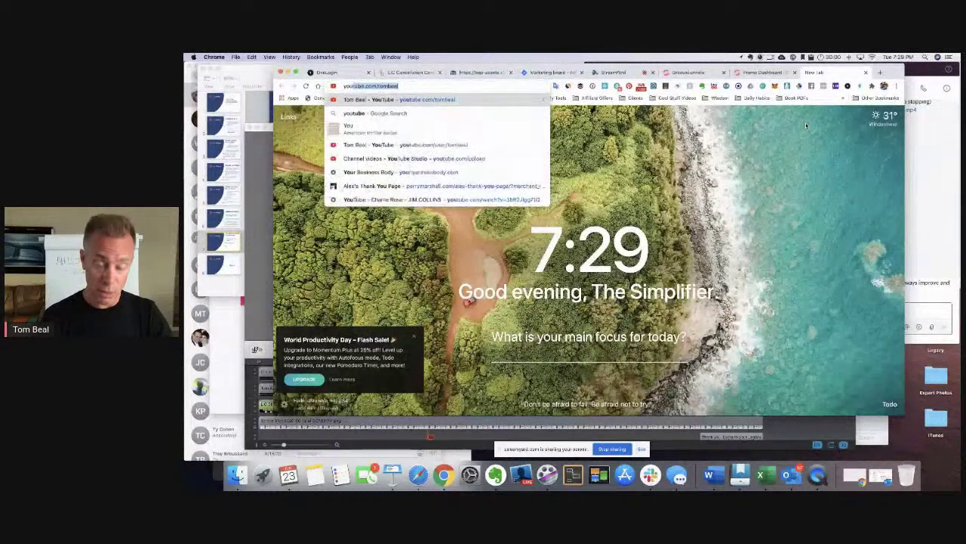
key(Return)
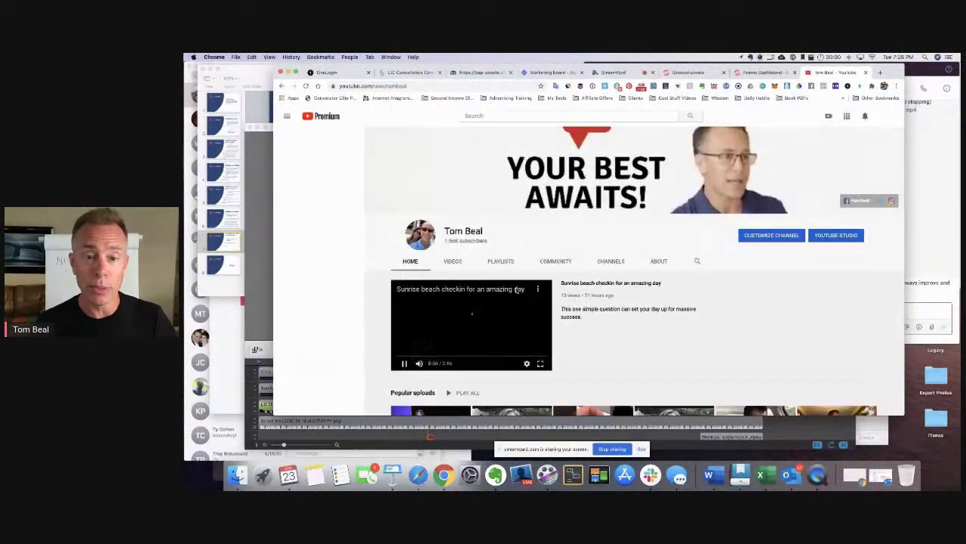
click(453, 261)
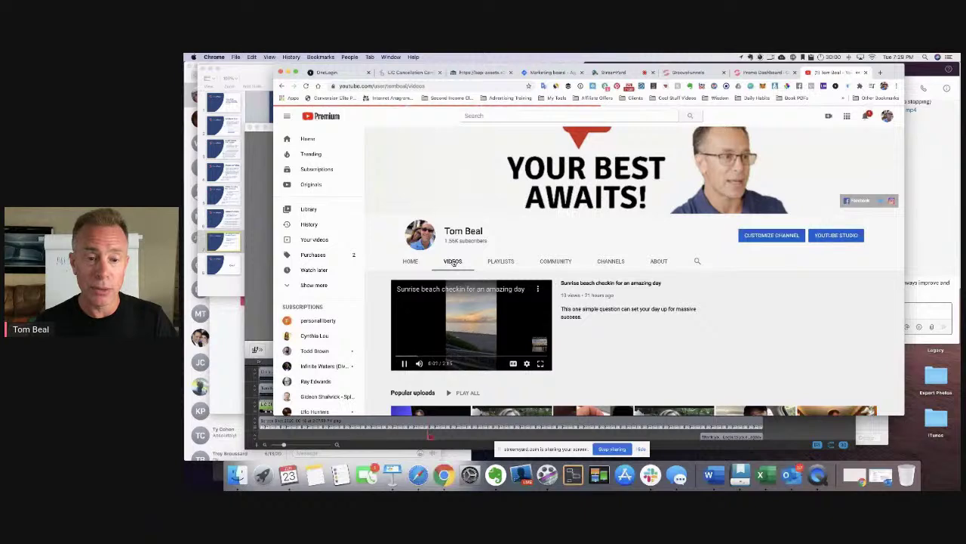
scroll(383, 274, down, 2)
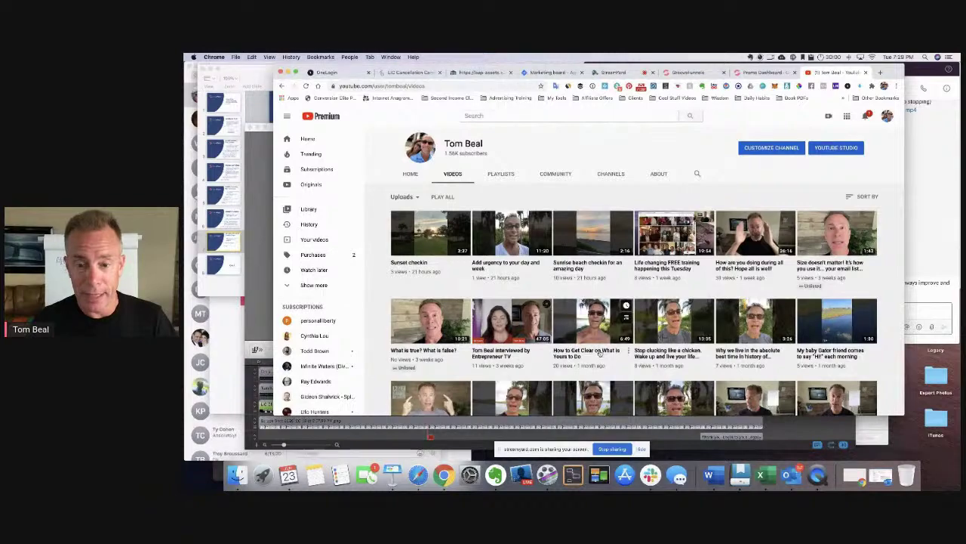
scroll(729, 347, down, 1)
scroll(728, 348, down, 1)
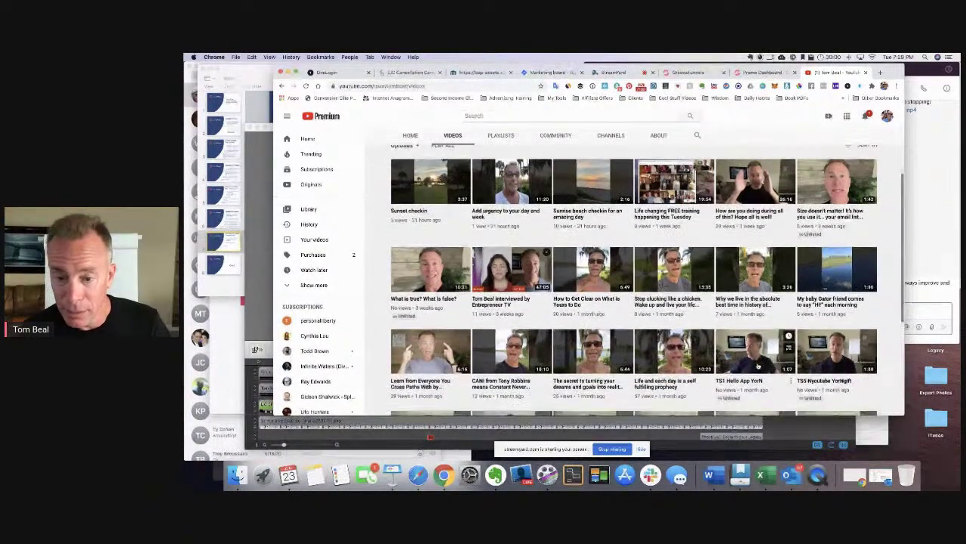
scroll(791, 355, down, 3)
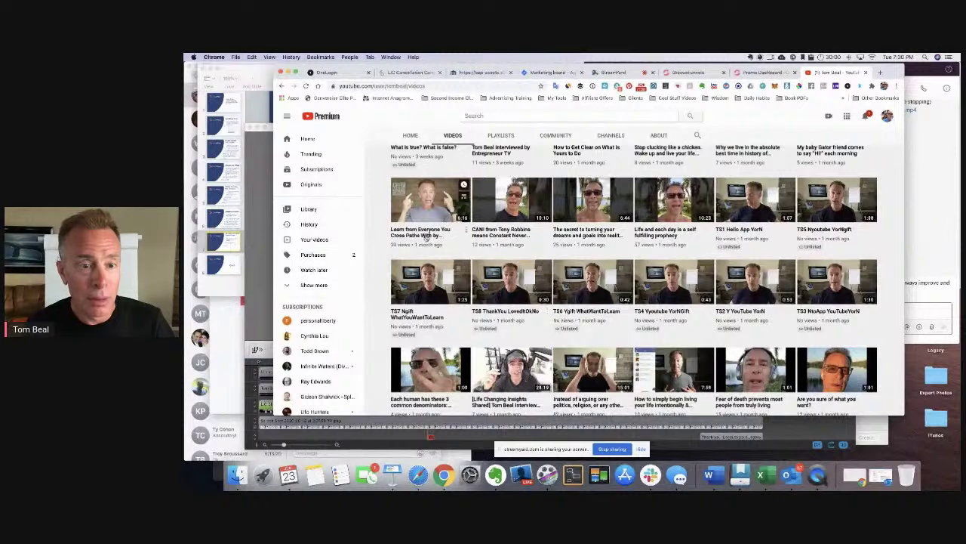
Open and pause the video about learning from everyone, and select its web address
click(429, 230)
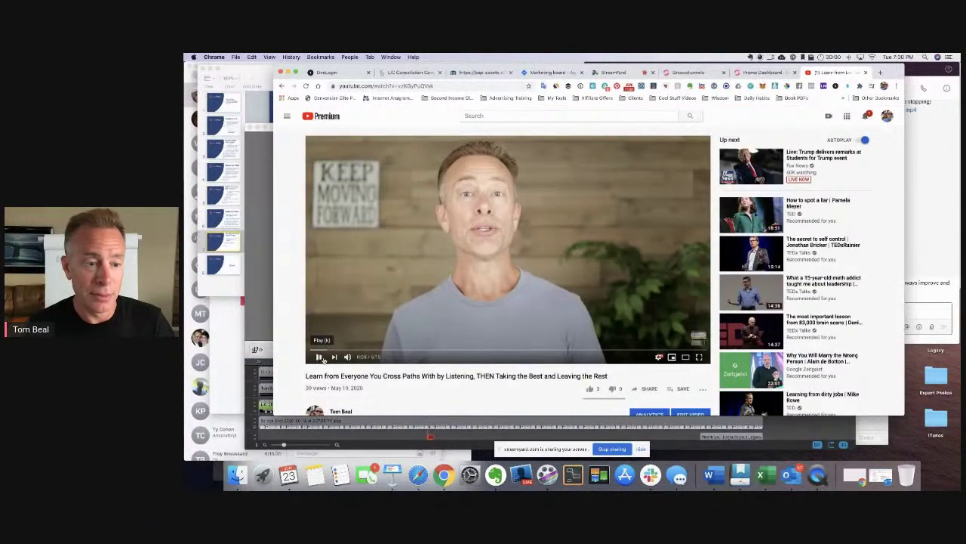
click(319, 357)
scroll(392, 290, down, 1)
scroll(392, 291, up, 1)
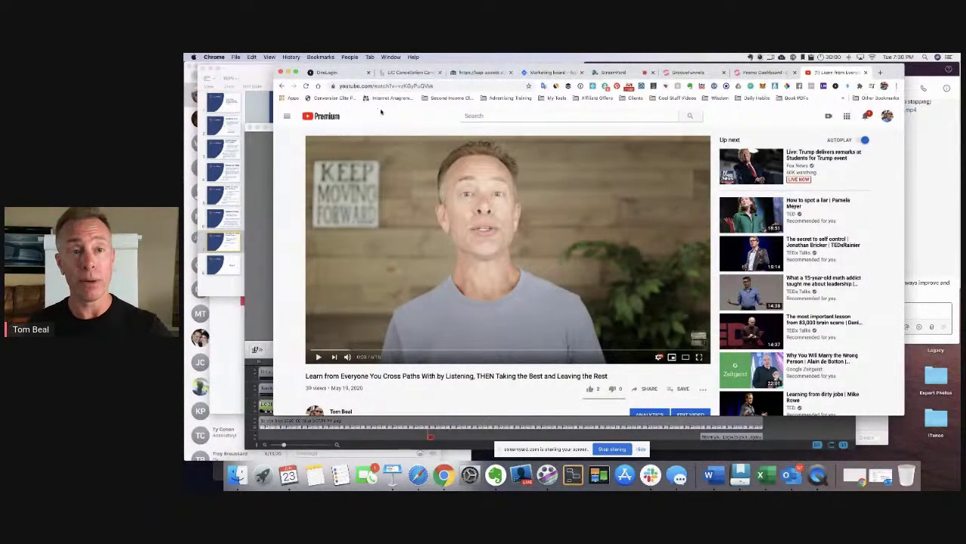
click(392, 86)
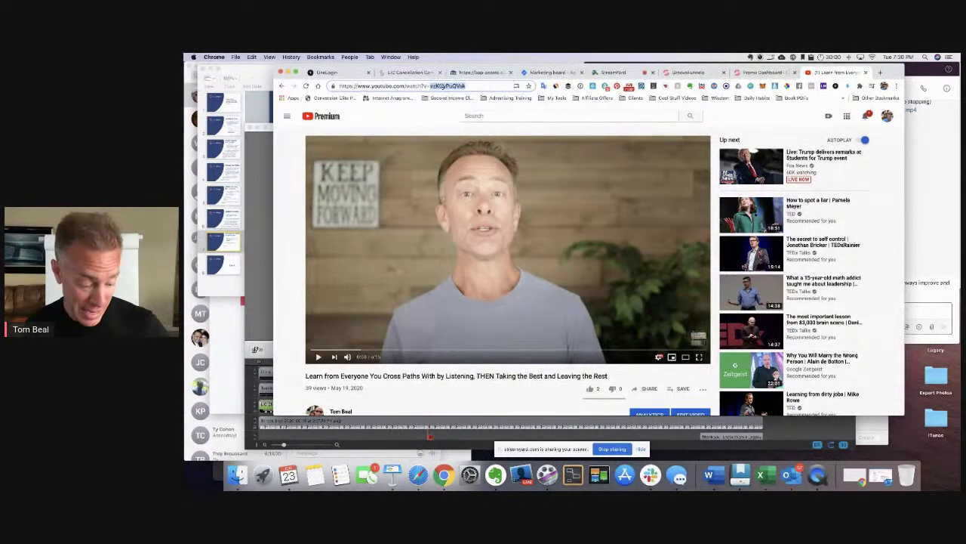
click(695, 74)
Set the 'Show Me The Free Video!' button to link to a URL
scroll(628, 317, down, 3)
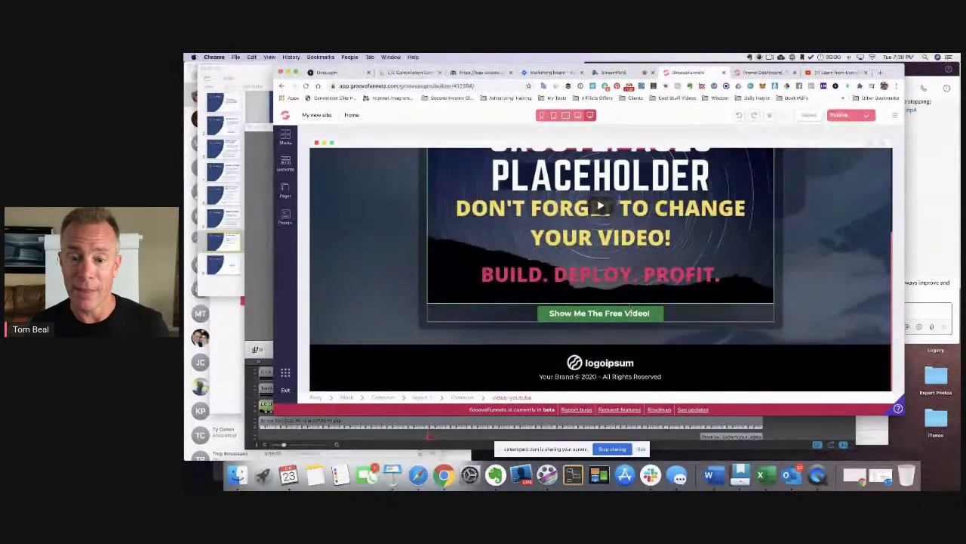
click(628, 317)
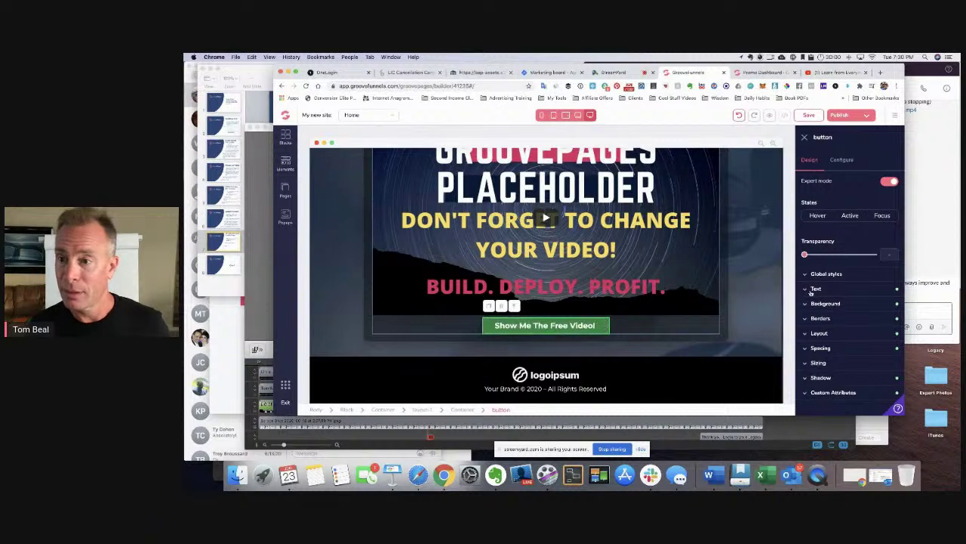
click(841, 160)
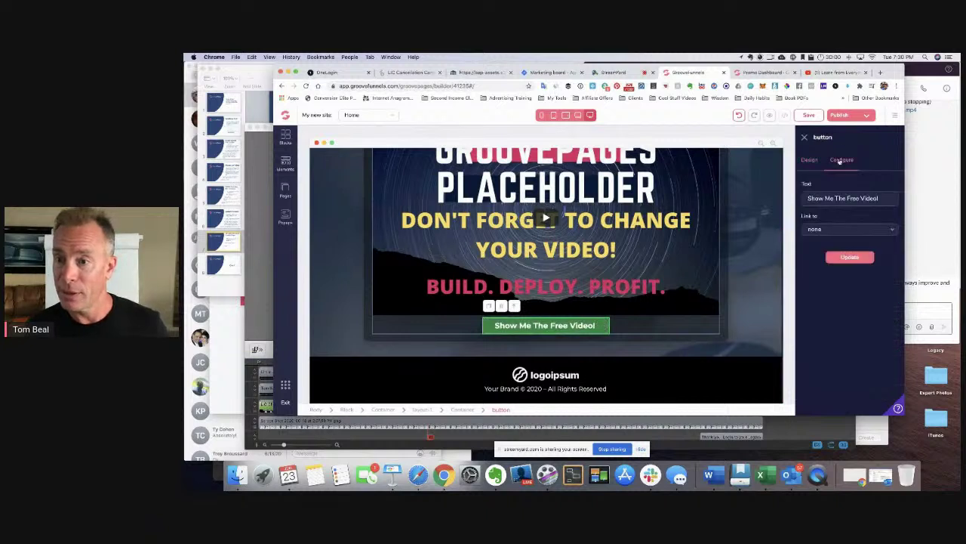
click(842, 229)
click(816, 289)
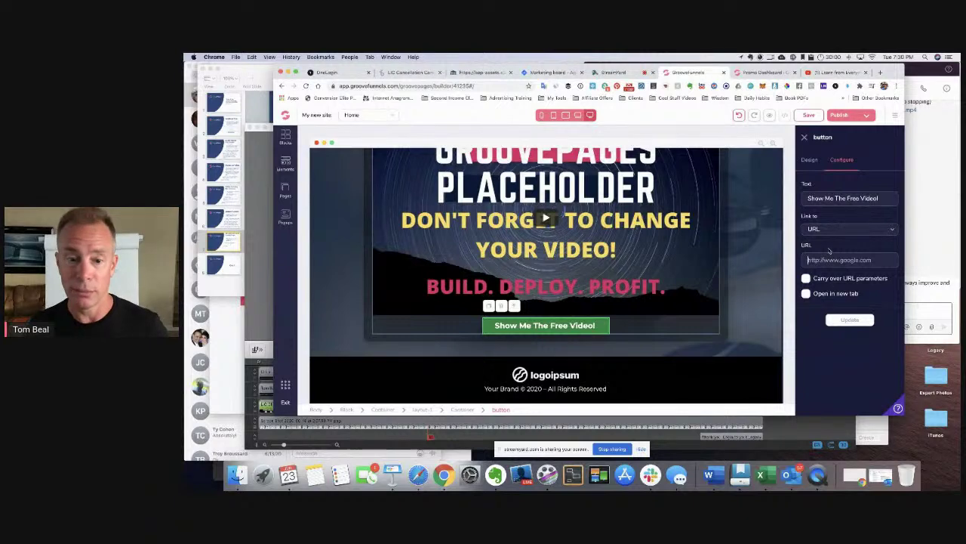
Select the page's video embed, then switch back to the YouTube video page
click(631, 244)
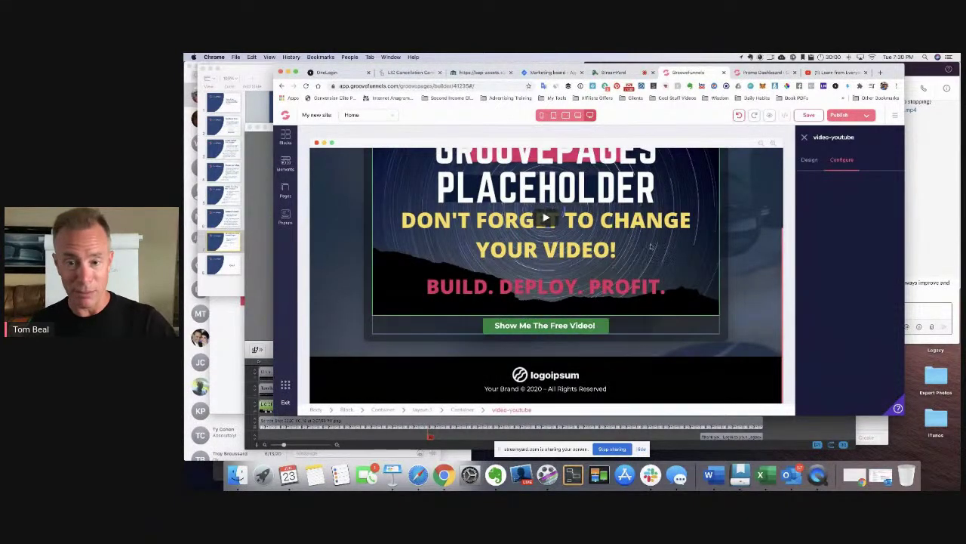
scroll(593, 306, up, 3)
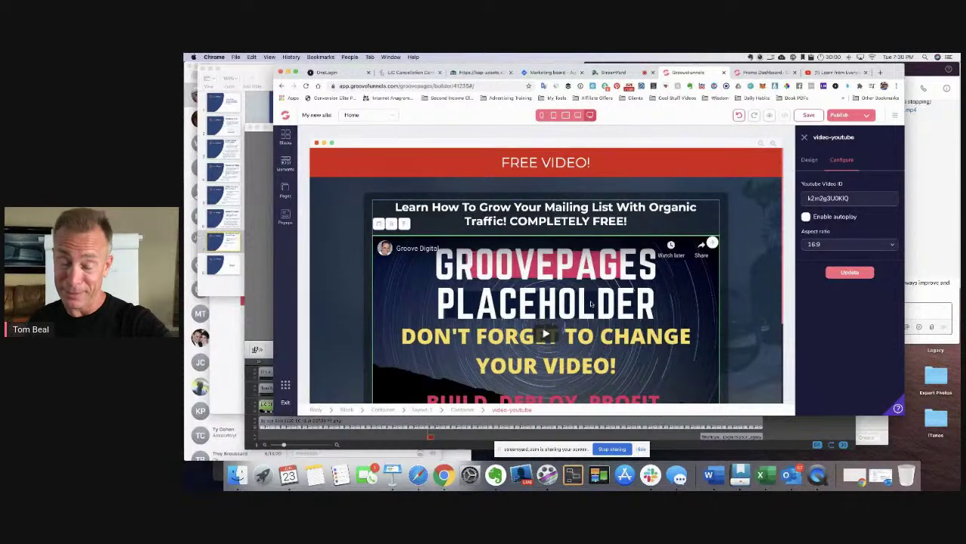
scroll(551, 325, down, 5)
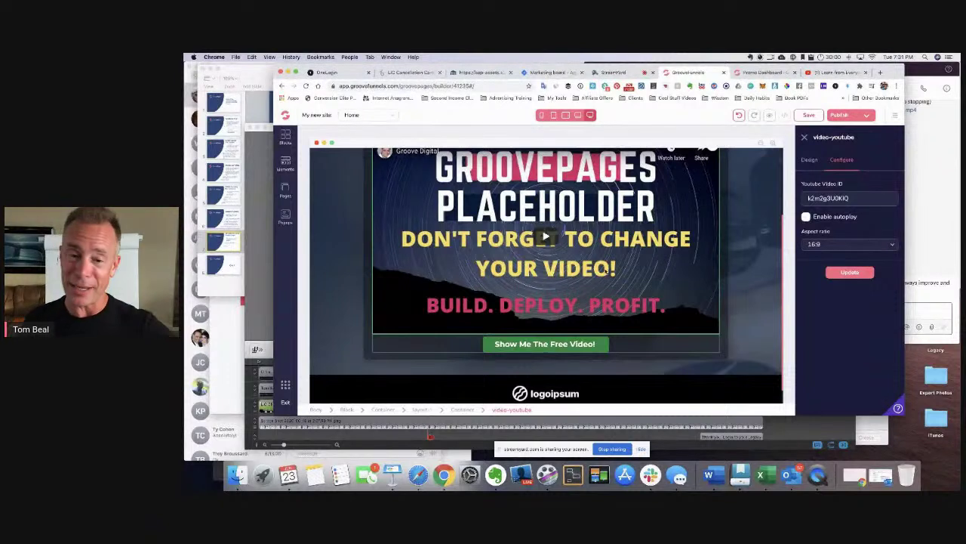
scroll(725, 211, up, 2)
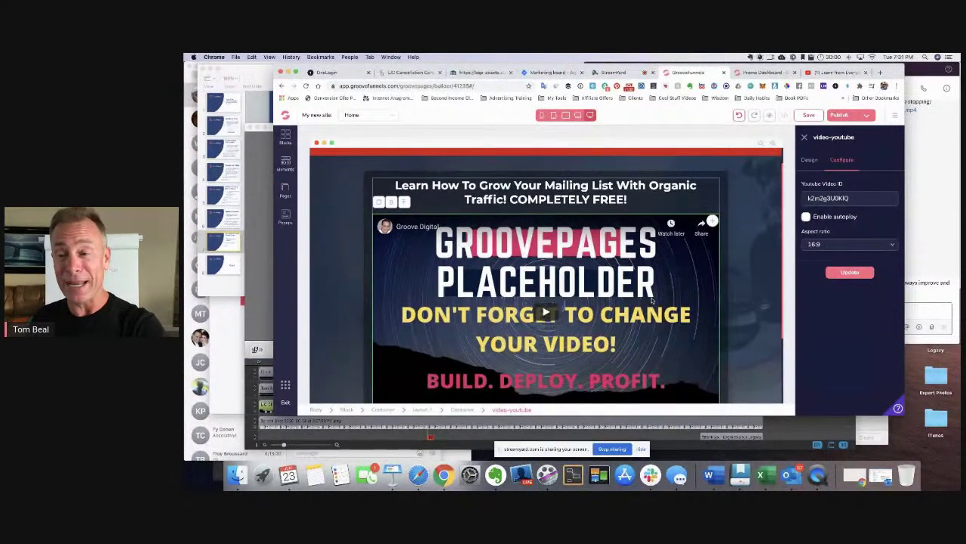
key(super+9)
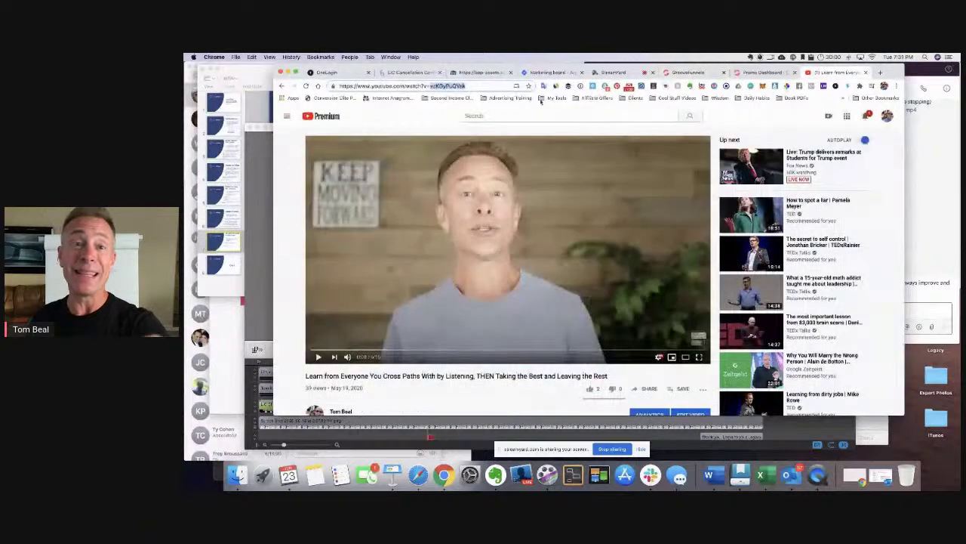
Replace the video embed's YouTube ID with vzKGyPuQVsk and update it
click(684, 72)
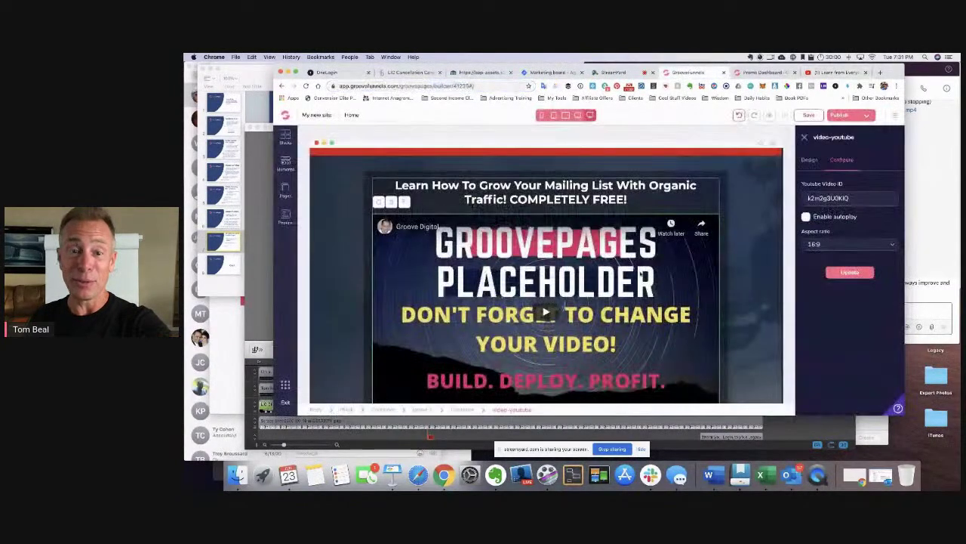
click(612, 285)
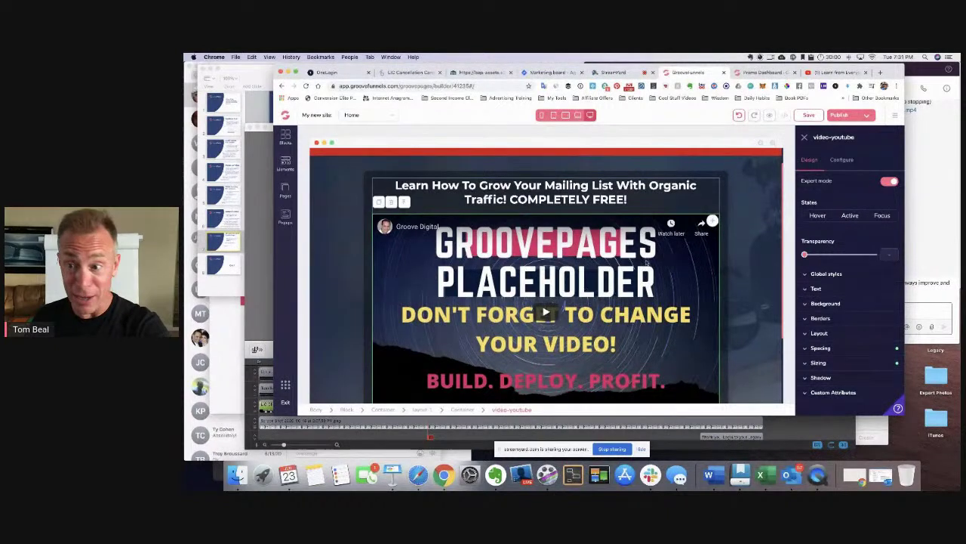
click(842, 159)
double_click(846, 197)
text(vzKGyPuQVsk)
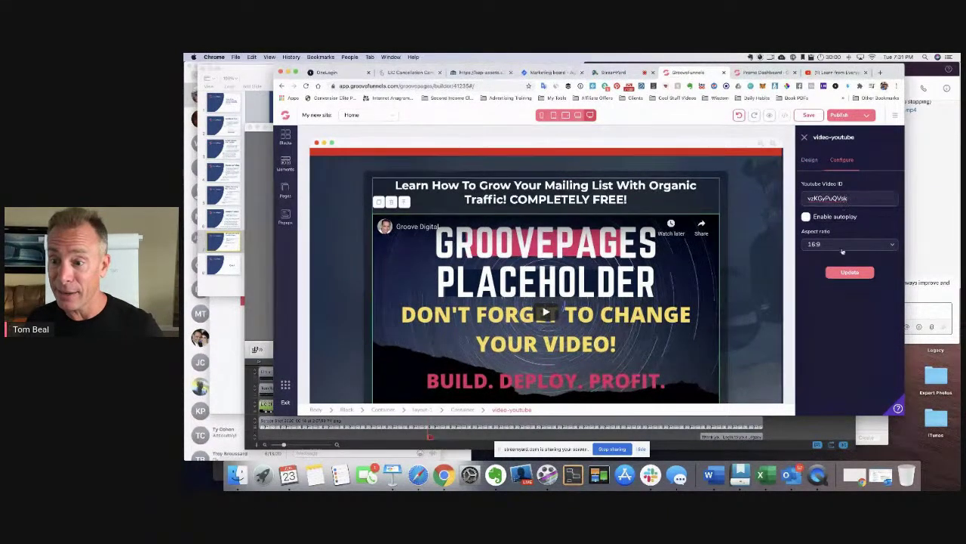
click(850, 272)
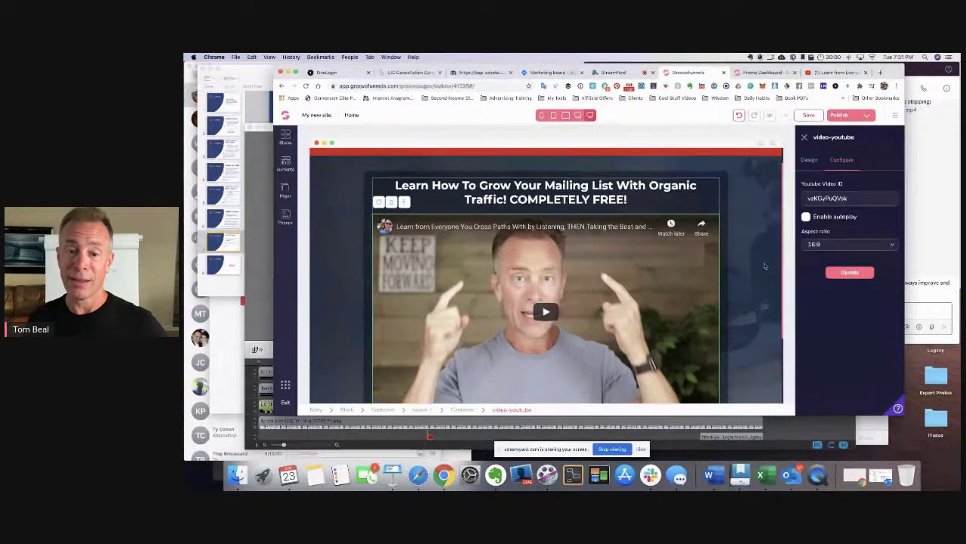
Check the updated page and select the heading above the video
scroll(751, 263, down, 1)
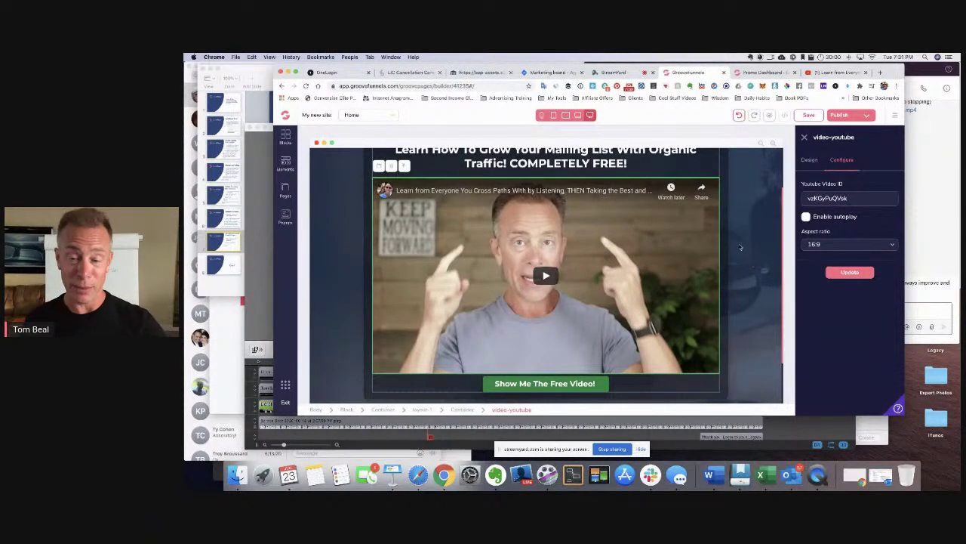
scroll(741, 247, down, 1)
scroll(741, 249, up, 2)
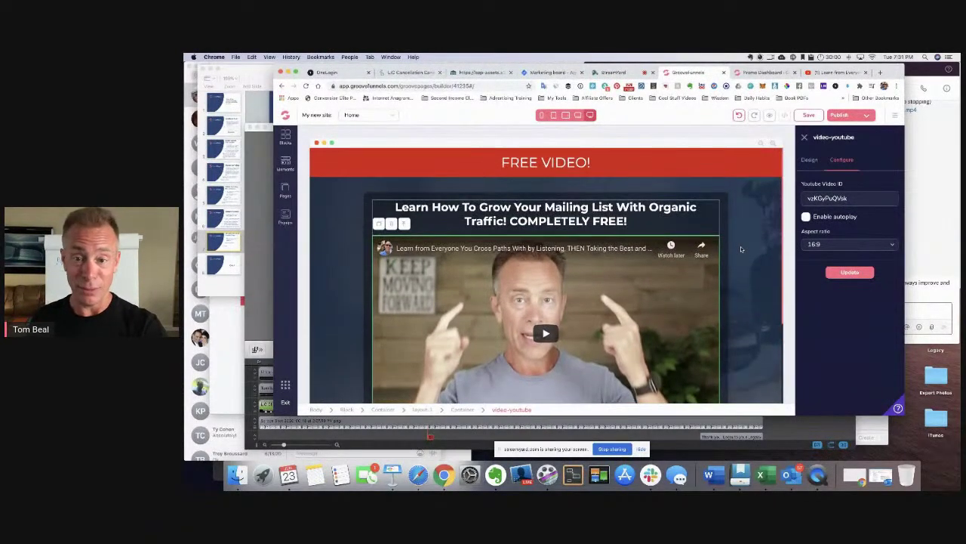
scroll(645, 225, down, 2)
scroll(645, 225, up, 2)
click(629, 221)
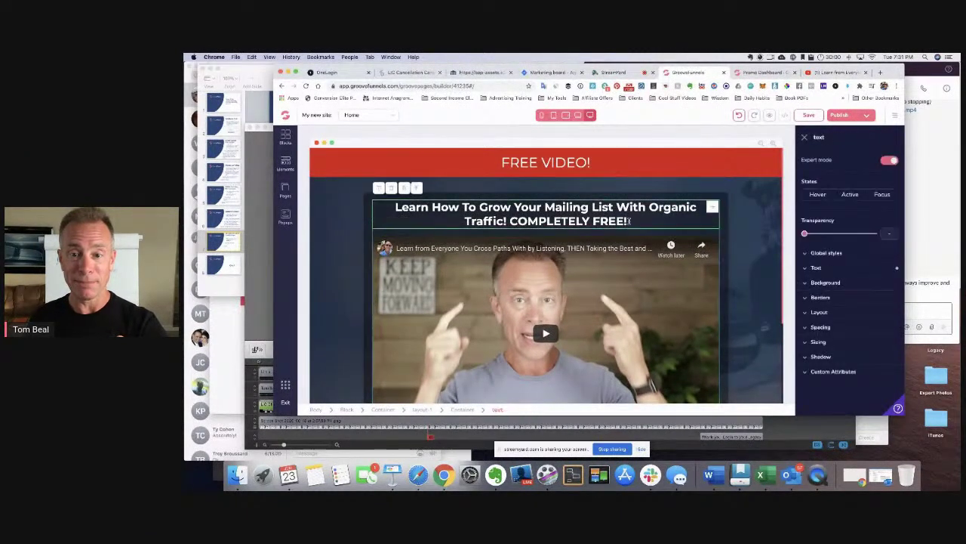
Replace the heading text after 'Grow Your' with 'Business From Home For FREE'
drag(405, 207, 656, 224)
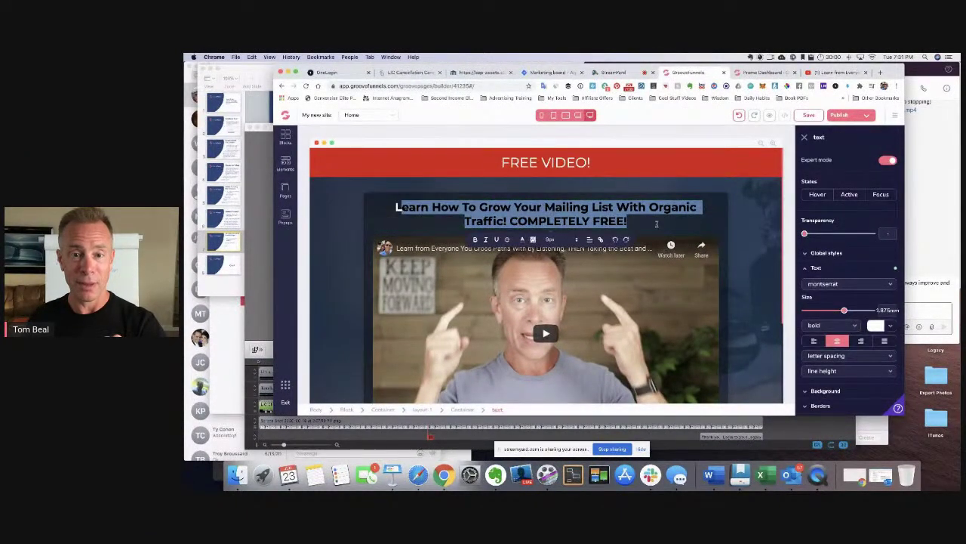
click(631, 222)
drag(624, 220, 544, 207)
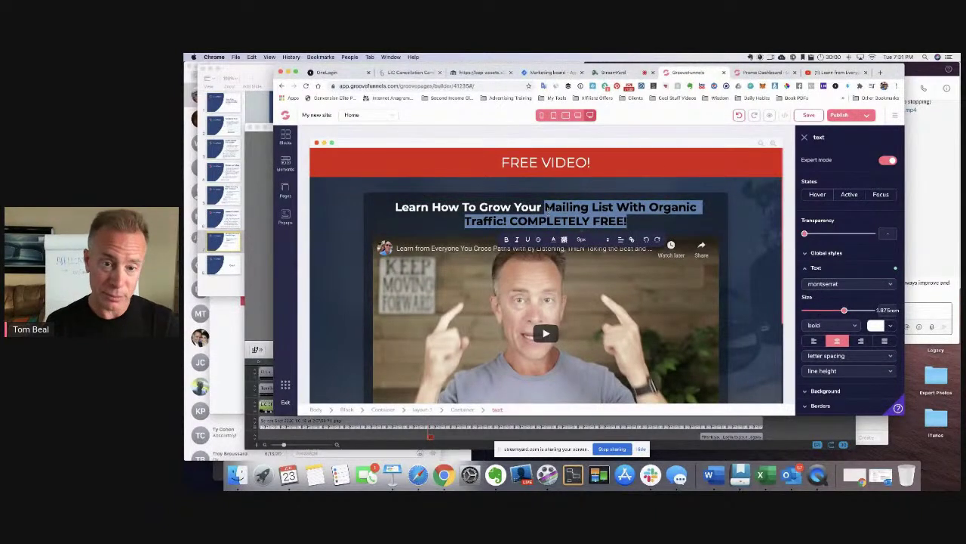
text(Busin)
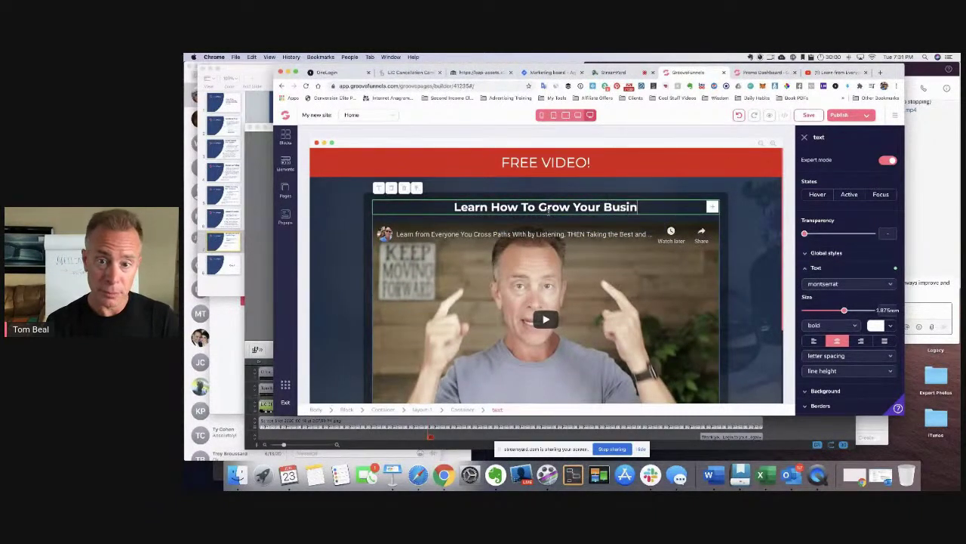
text(ess )
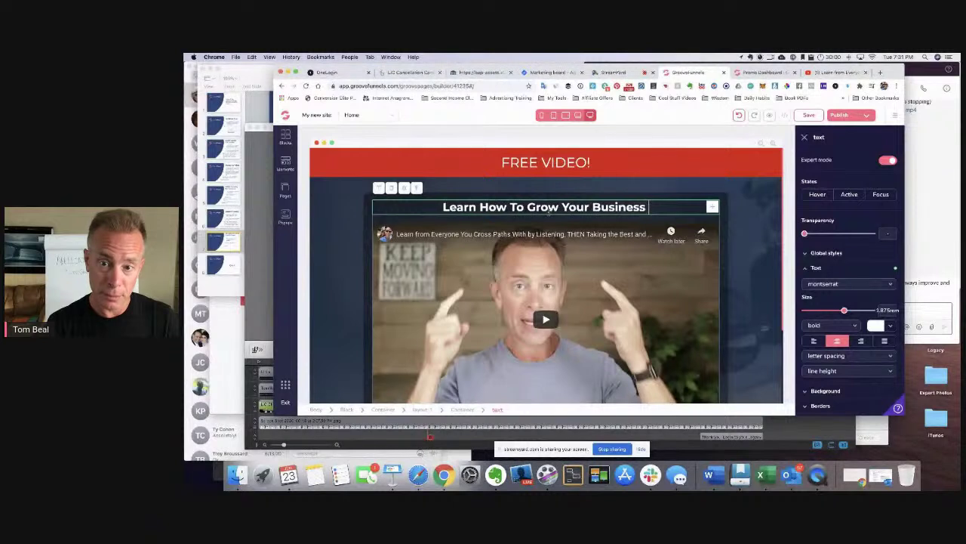
text(From Ho)
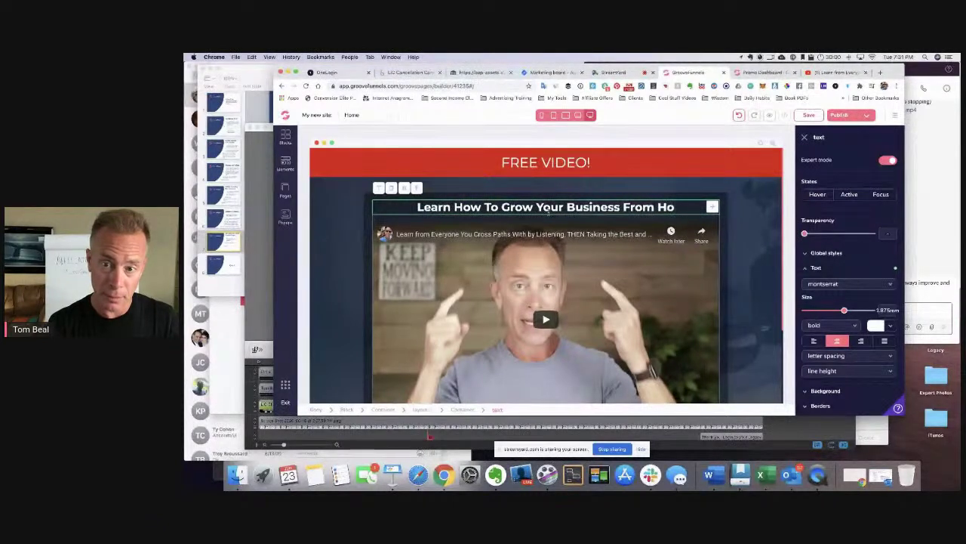
text(me For)
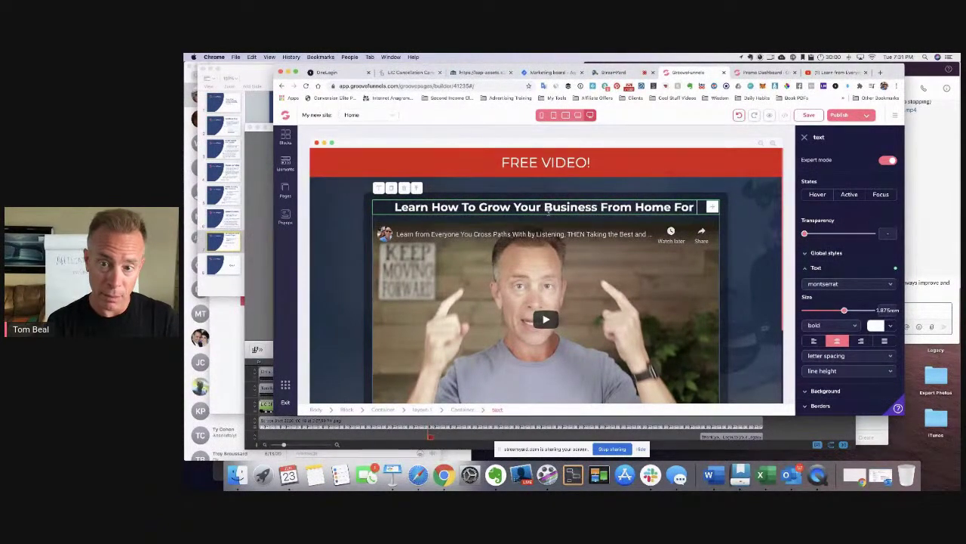
text( FREE)
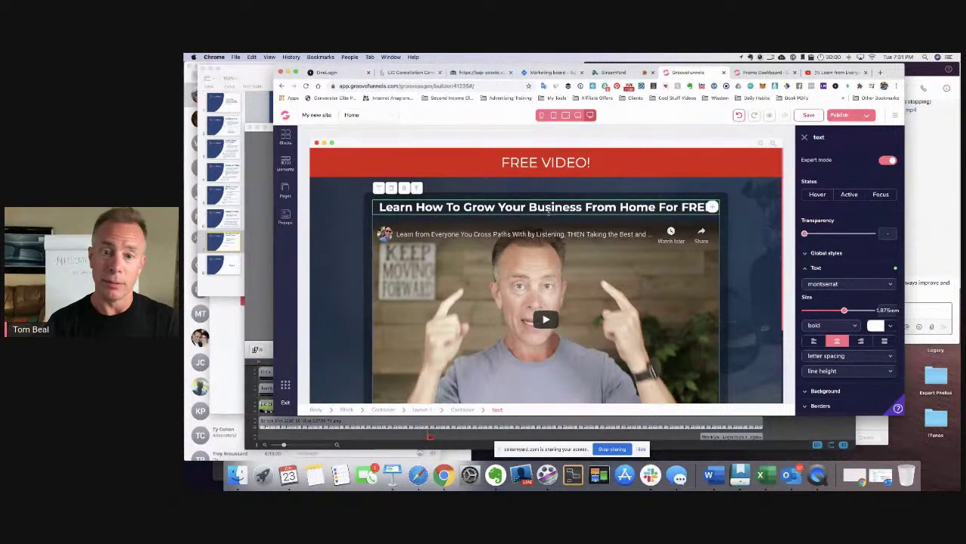
click(762, 251)
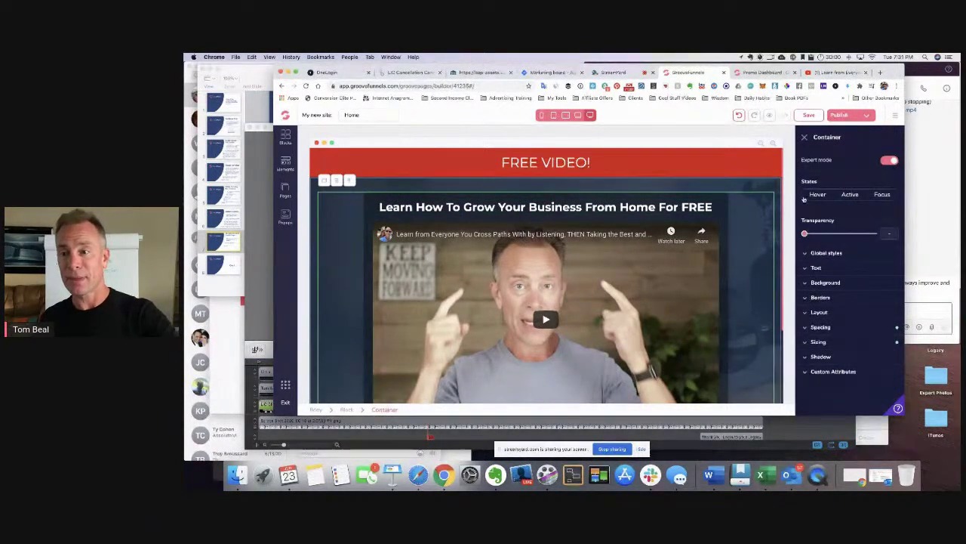
Get the GroovePages affiliate link from the Promo Dashboard and return to the builder
scroll(736, 272, down, 3)
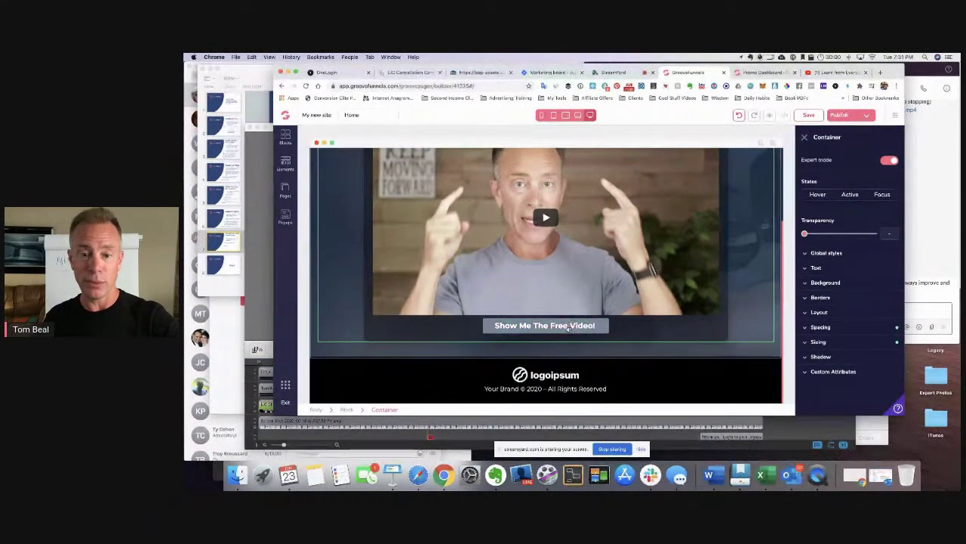
click(753, 73)
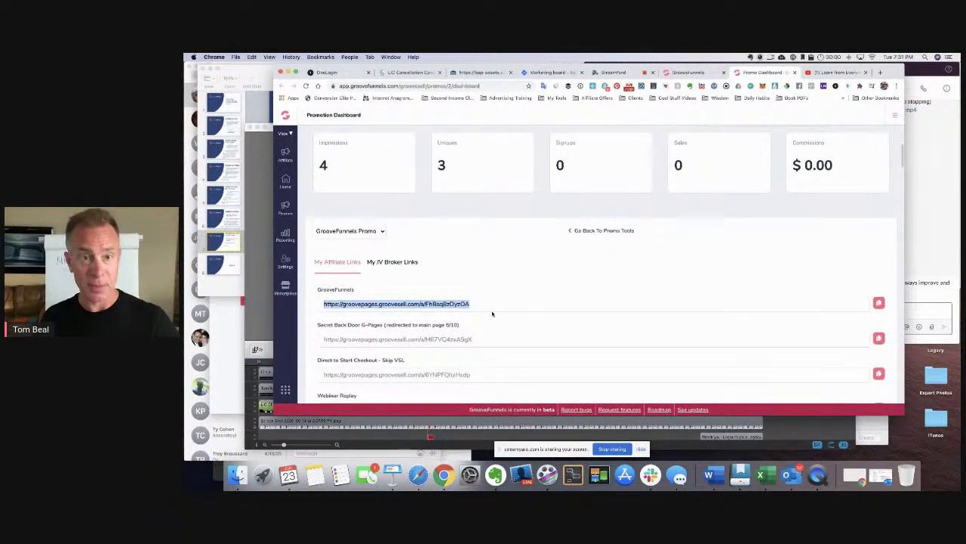
click(687, 72)
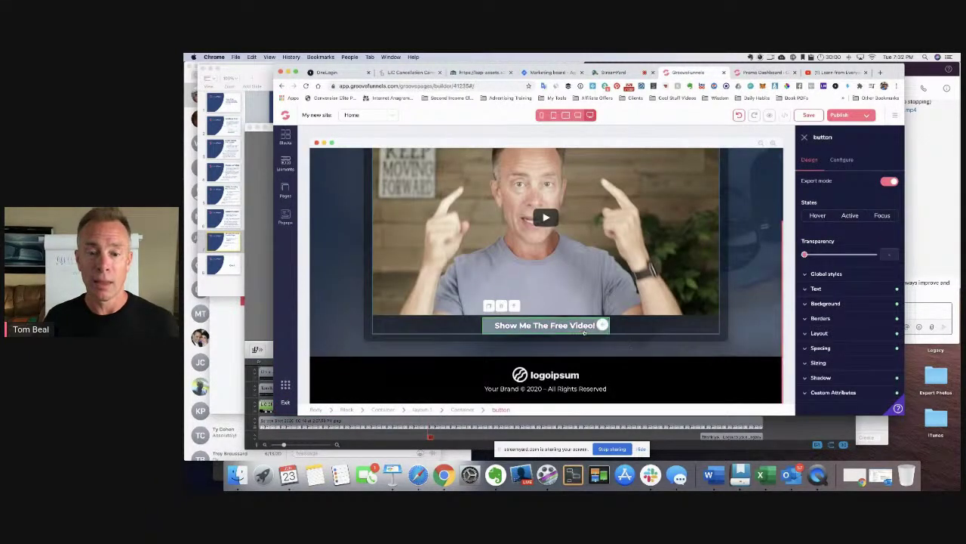
Paste the affiliate link as the button's URL and apply it
click(843, 160)
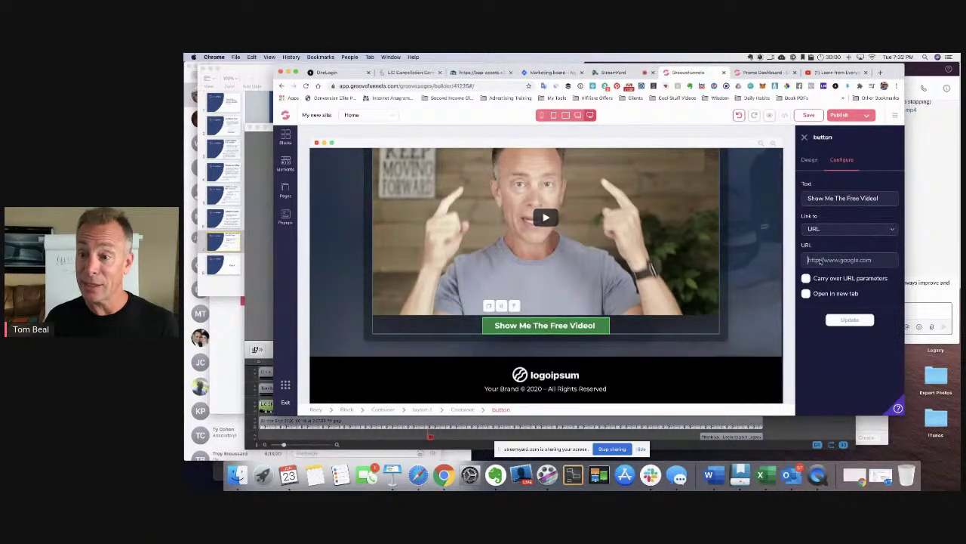
key(super+v)
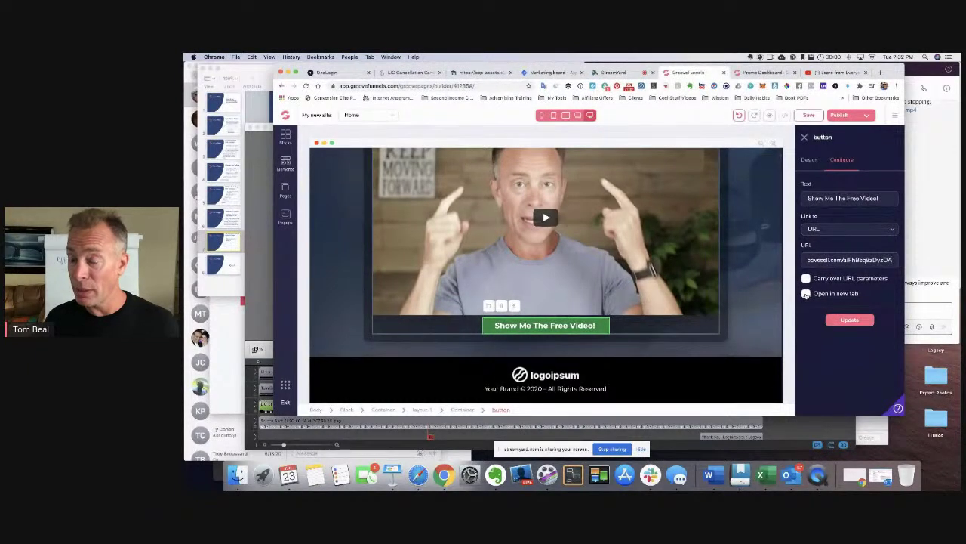
click(857, 320)
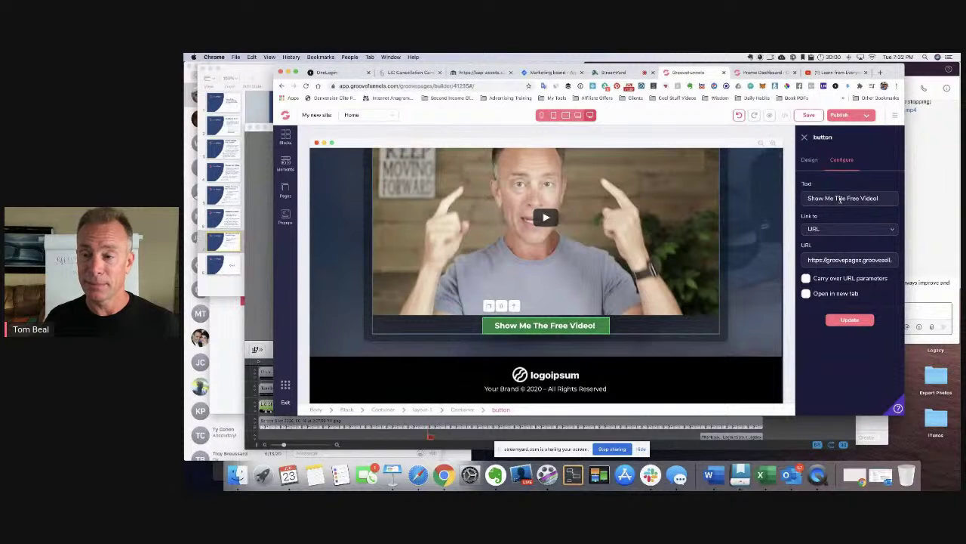
Relabel the button 'Yes! Show Me This Special Tool' and update it
drag(876, 197, 786, 202)
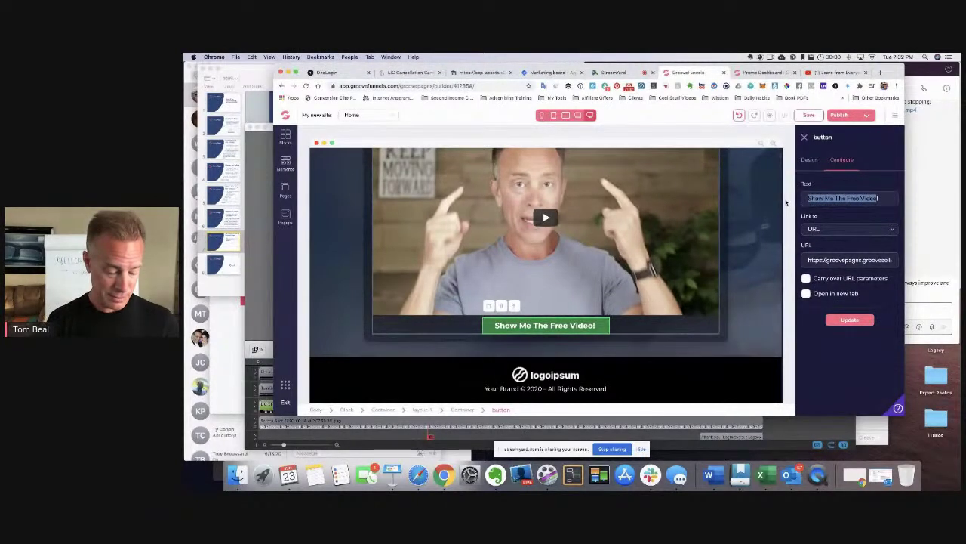
text(Yes!)
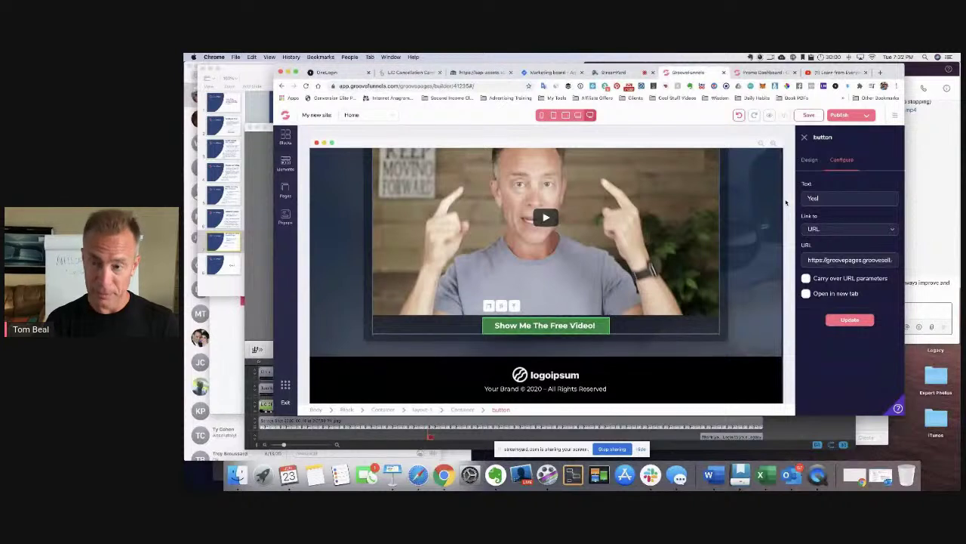
text( Show m)
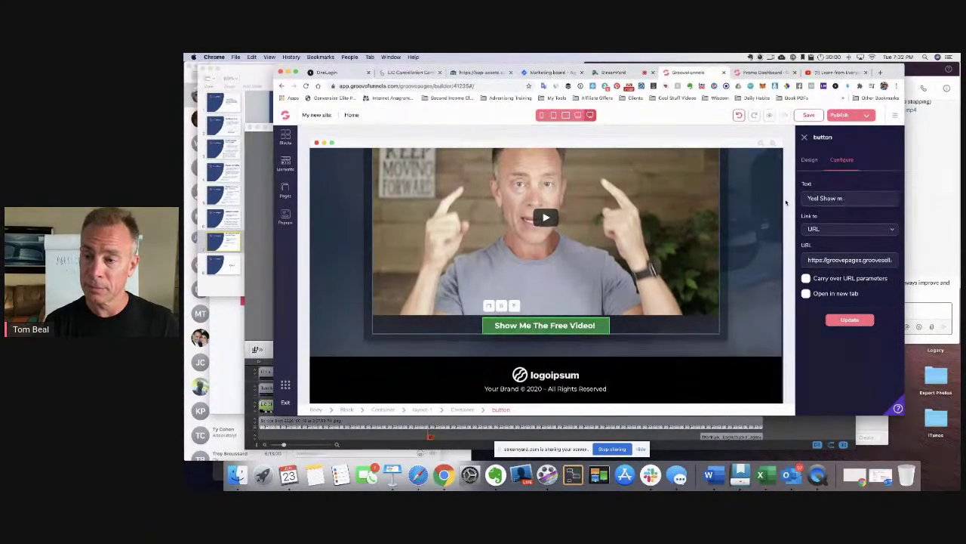
key(BackSpace)
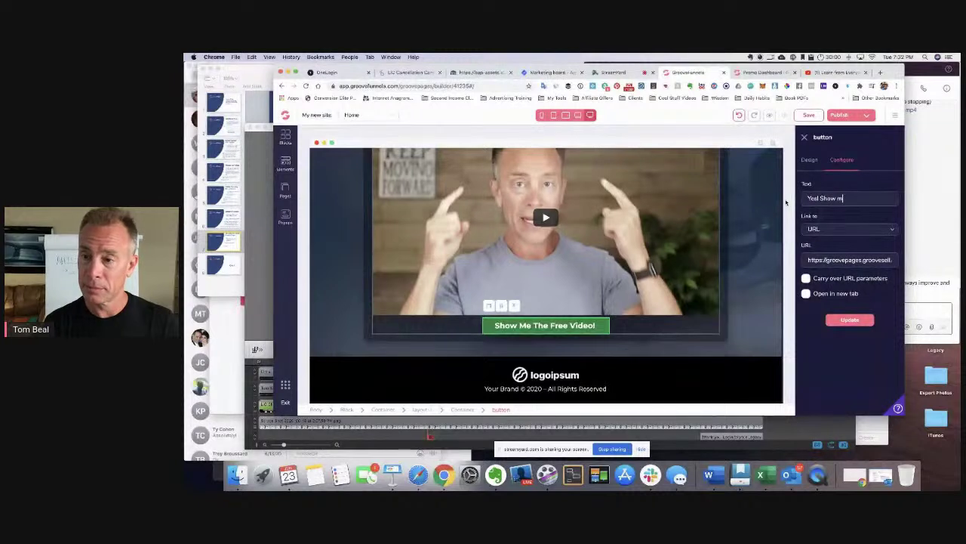
text(Groo)
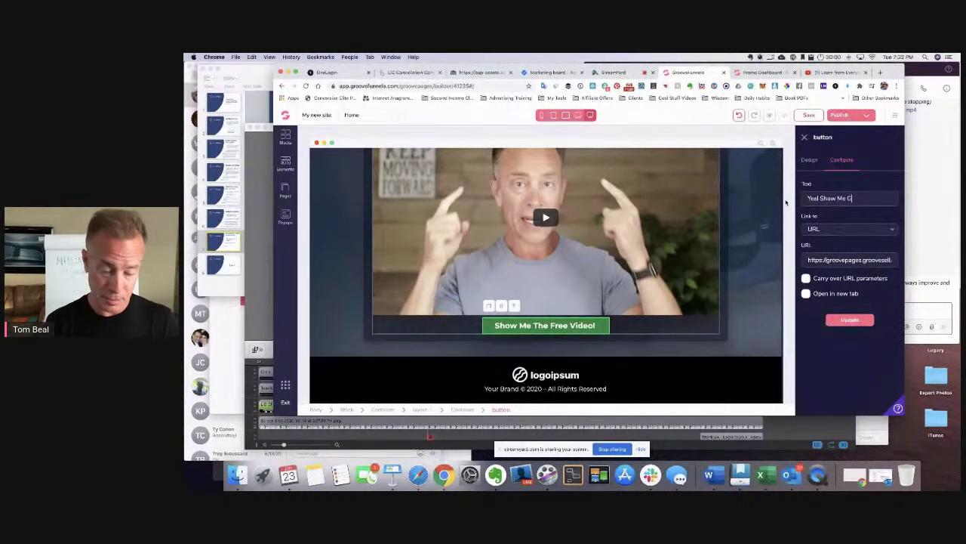
key(BackSpace)
key(BackSpace)
key(BackSpace)
text(This)
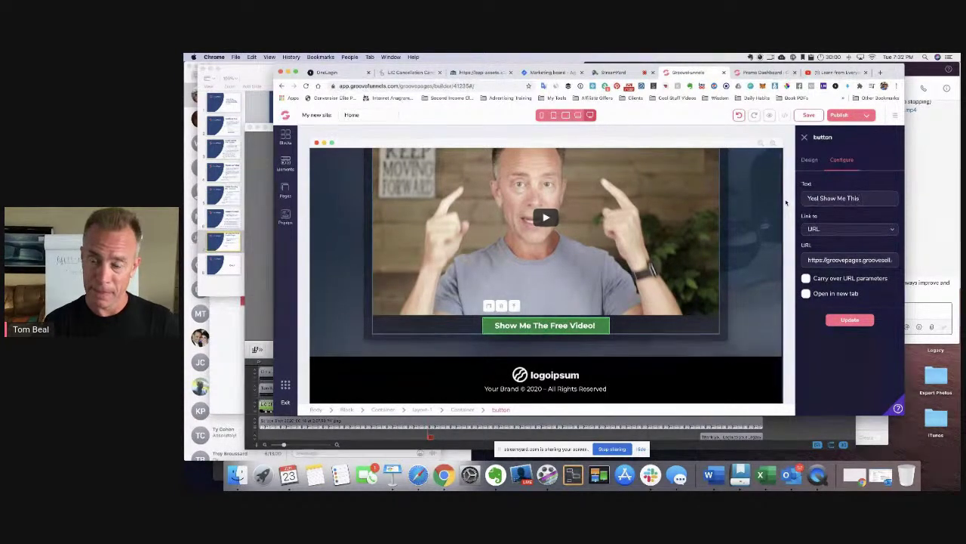
text( Tool)
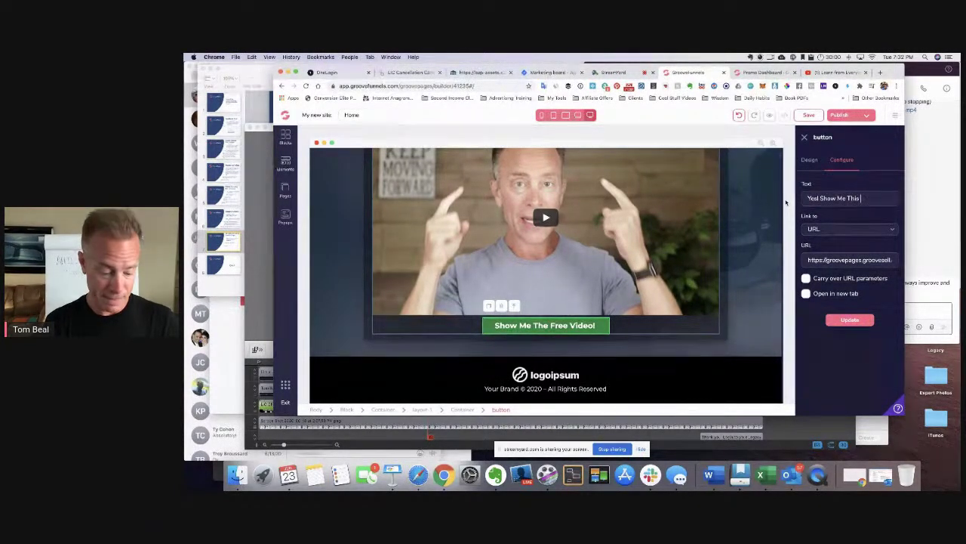
key(Left)
key(Left)
key(Left)
key(Left)
text(Special)
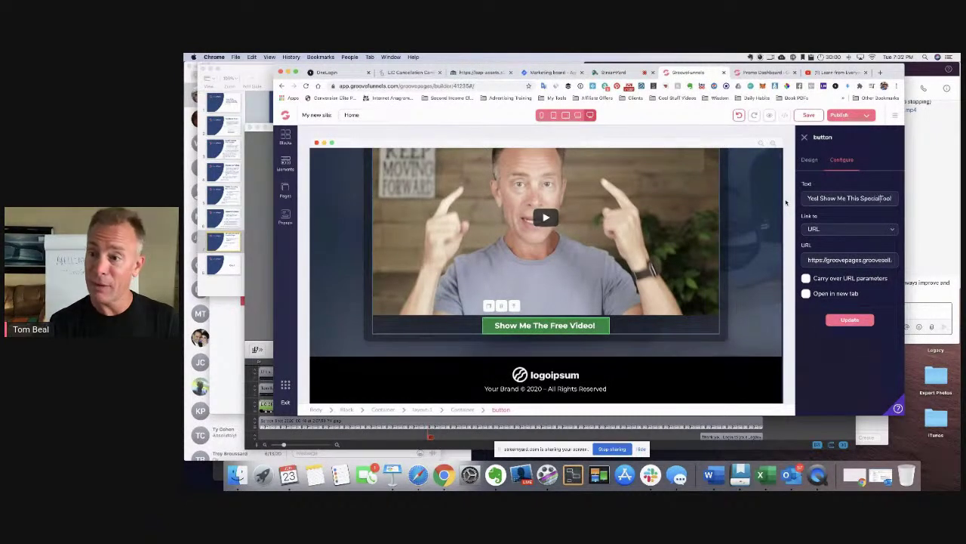
click(850, 319)
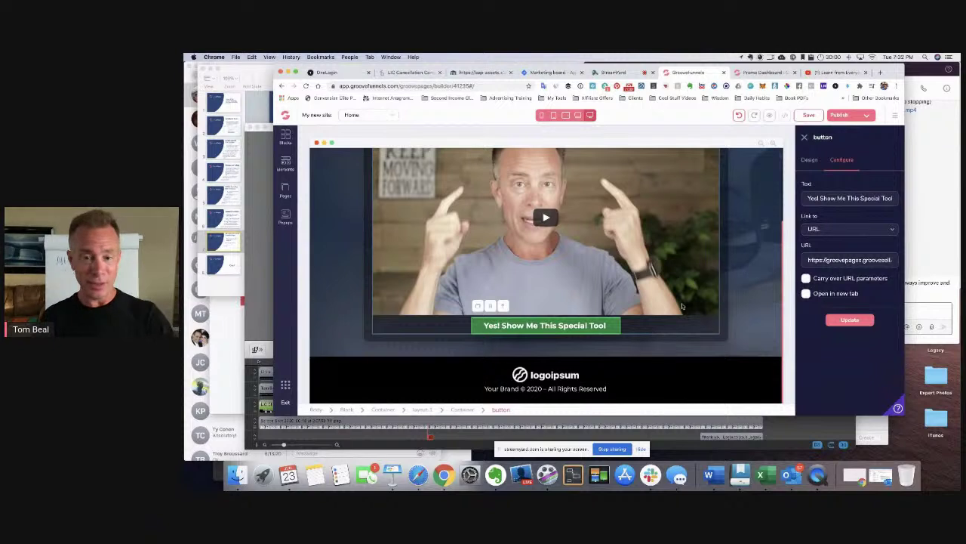
scroll(718, 265, up, 3)
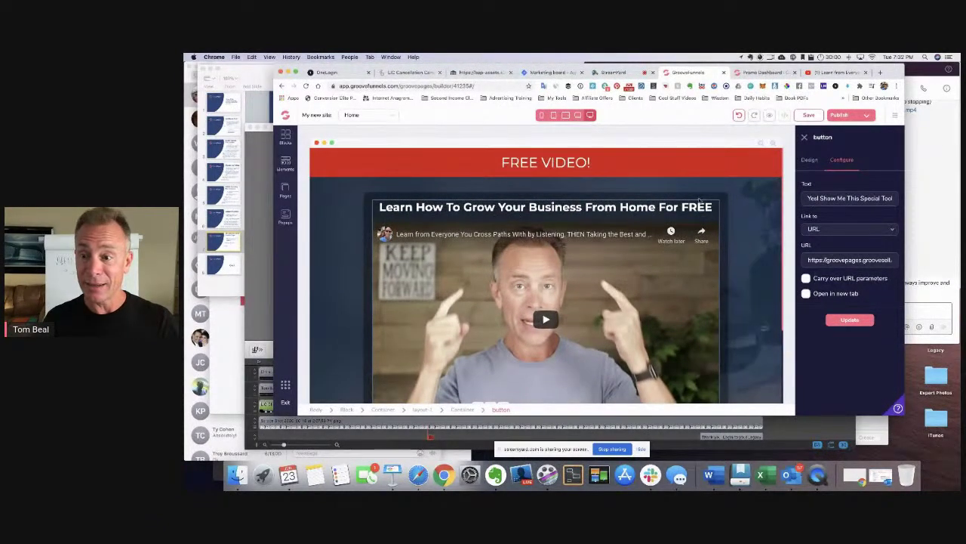
scroll(731, 222, down, 3)
scroll(753, 228, up, 3)
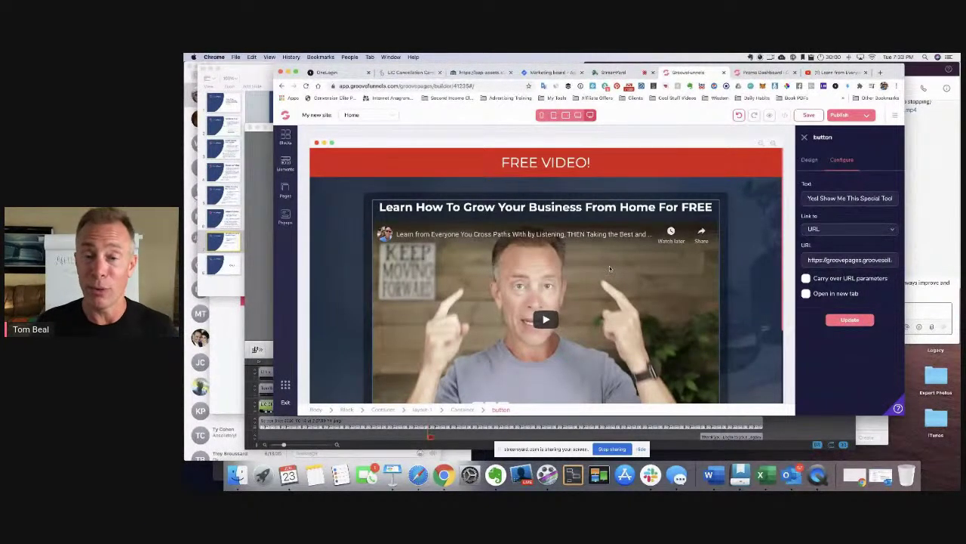
scroll(692, 295, down, 1)
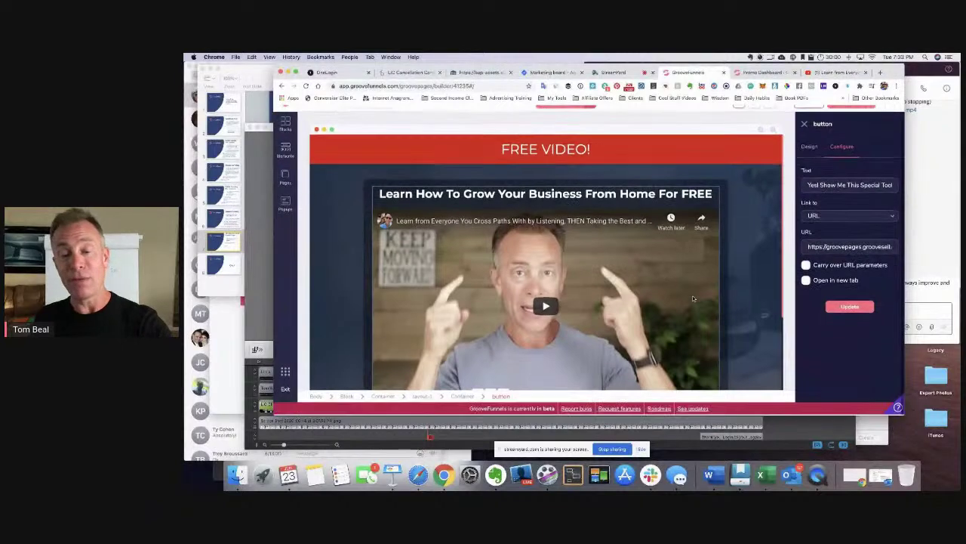
scroll(741, 297, down, 3)
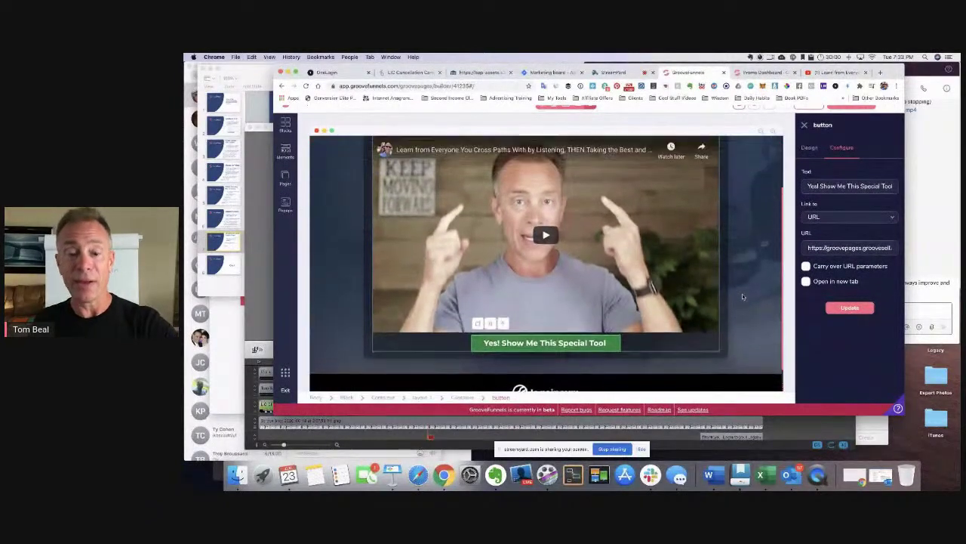
click(563, 368)
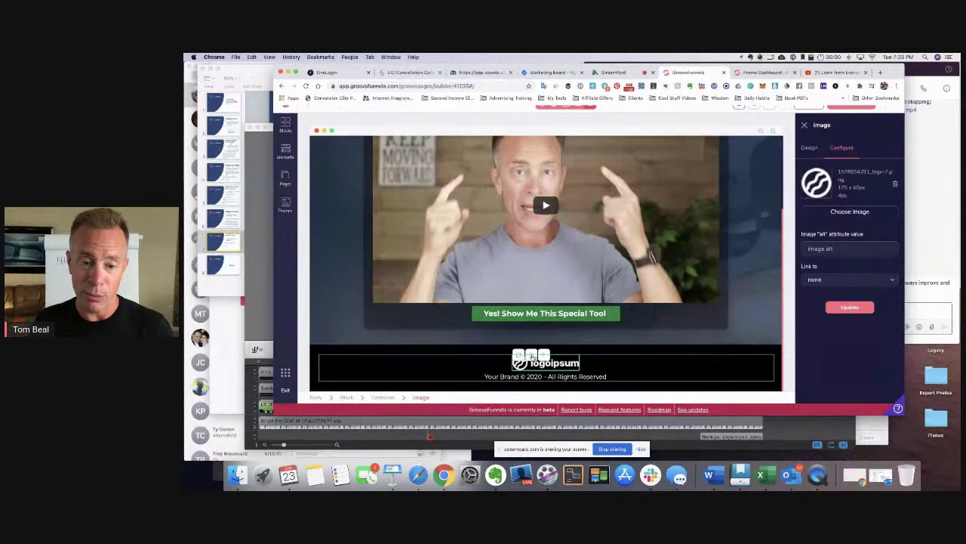
Delete the footer logo and start replacing 'Your Brand' with the owner's domain
click(533, 356)
click(608, 272)
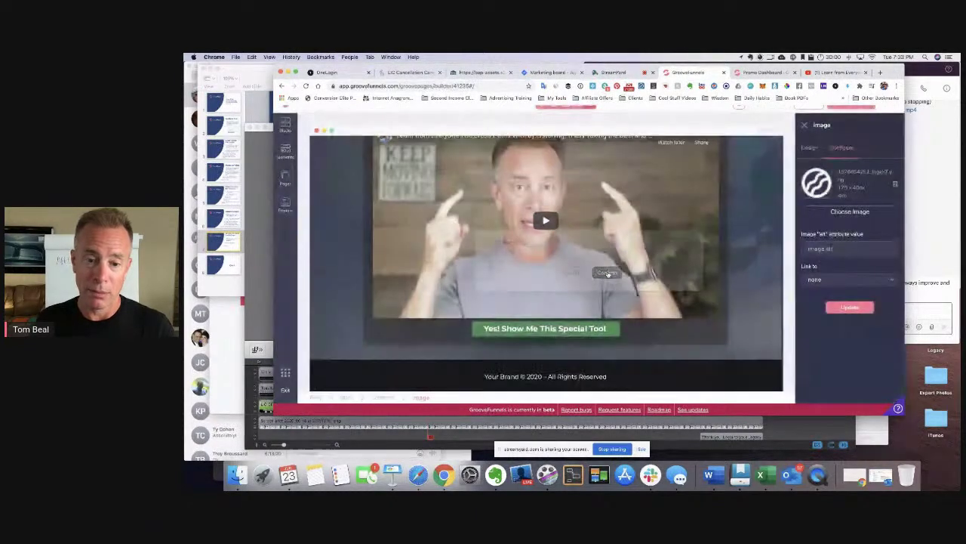
click(557, 375)
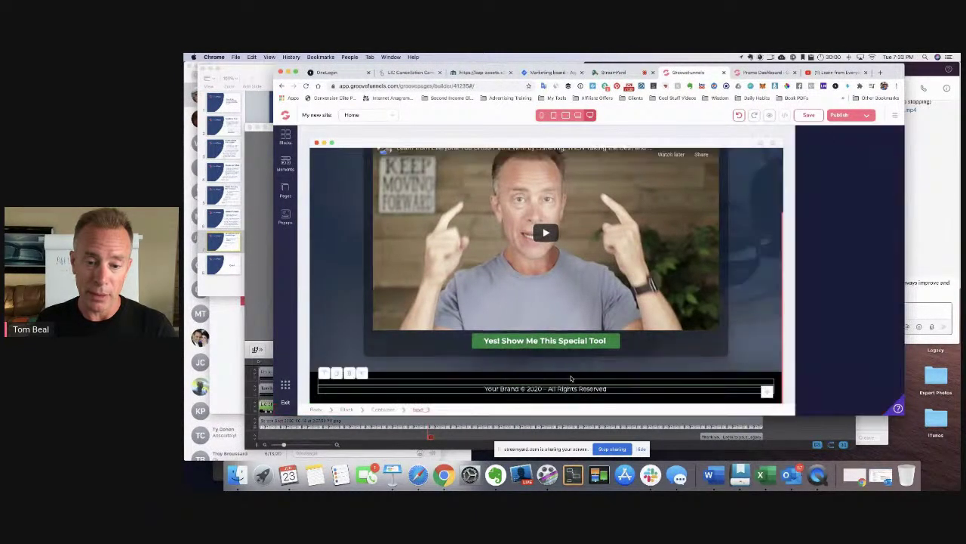
drag(520, 388, 485, 391)
text(TomBeal)
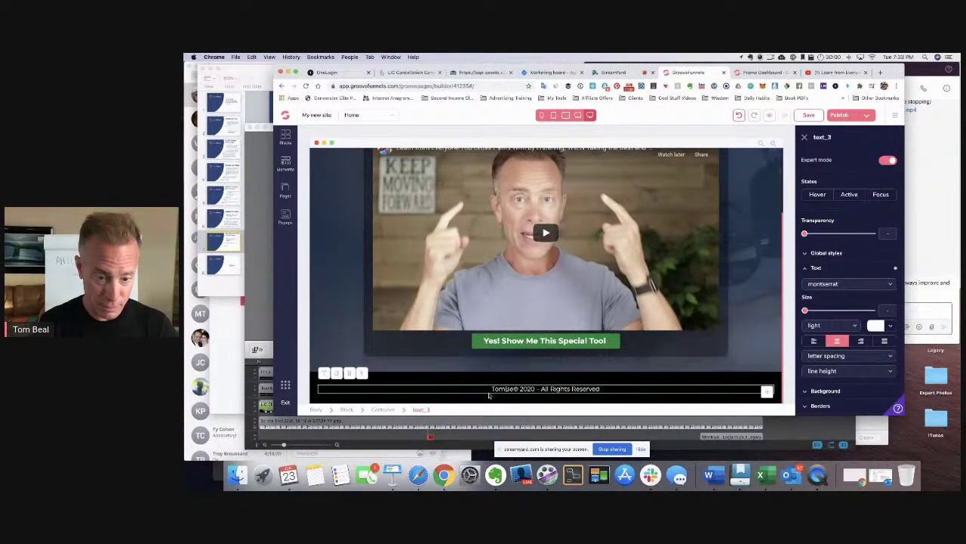
text(.com |)
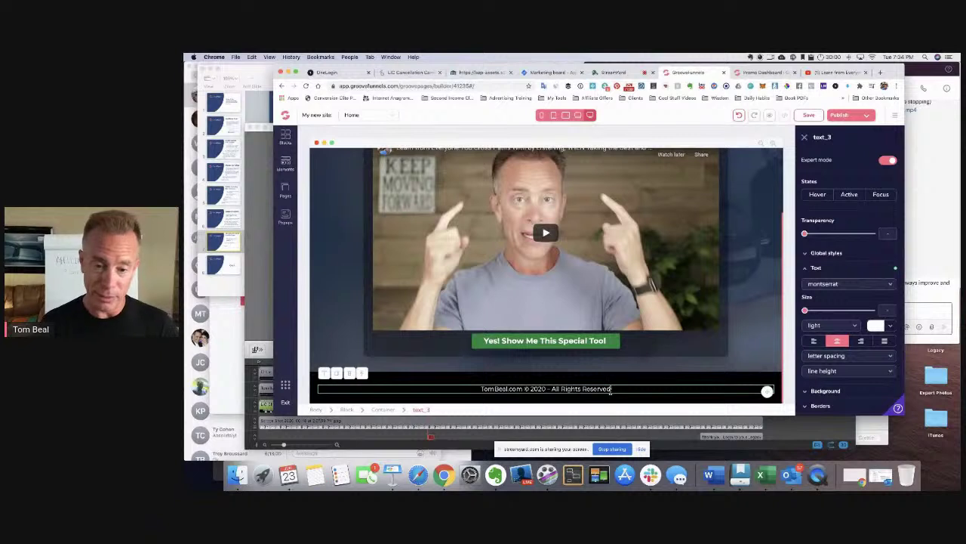
text(.)
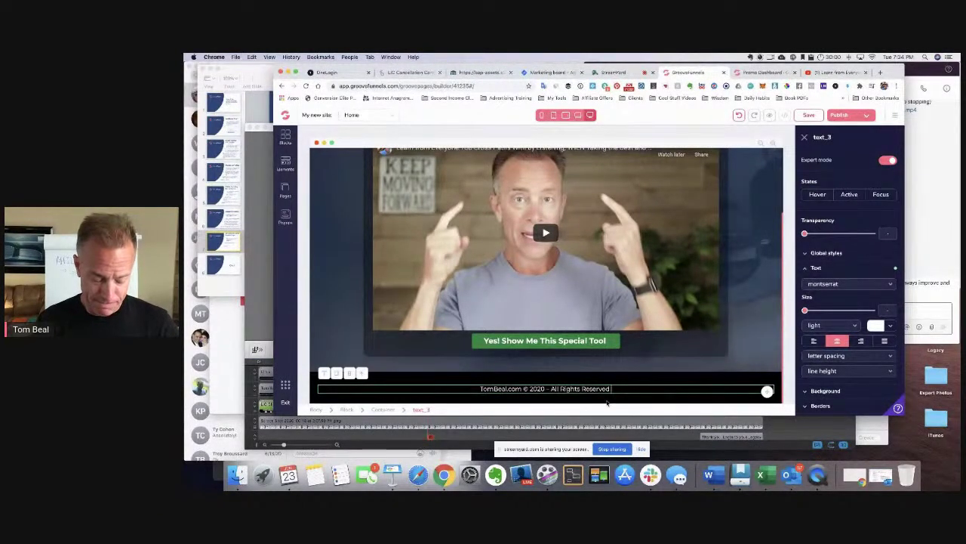
text(Pr)
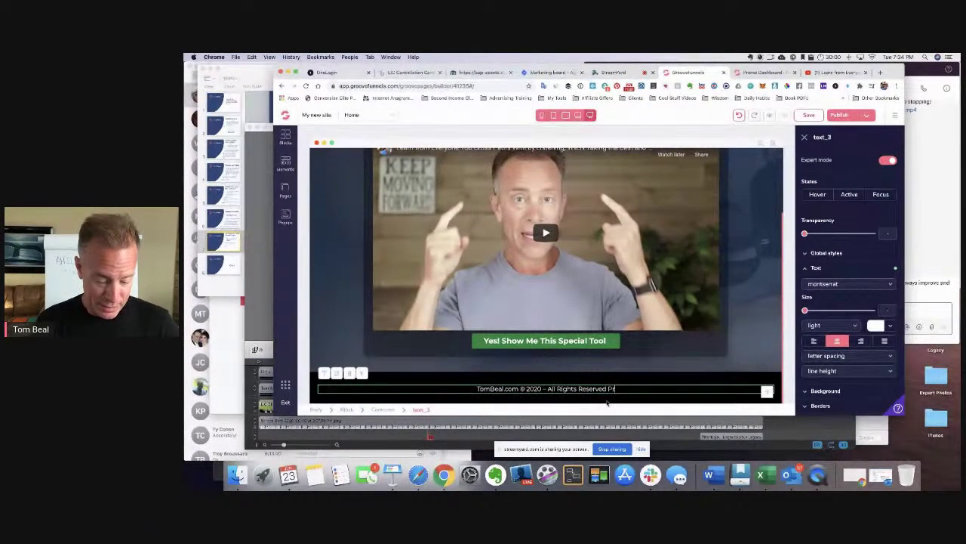
text(ivacy)
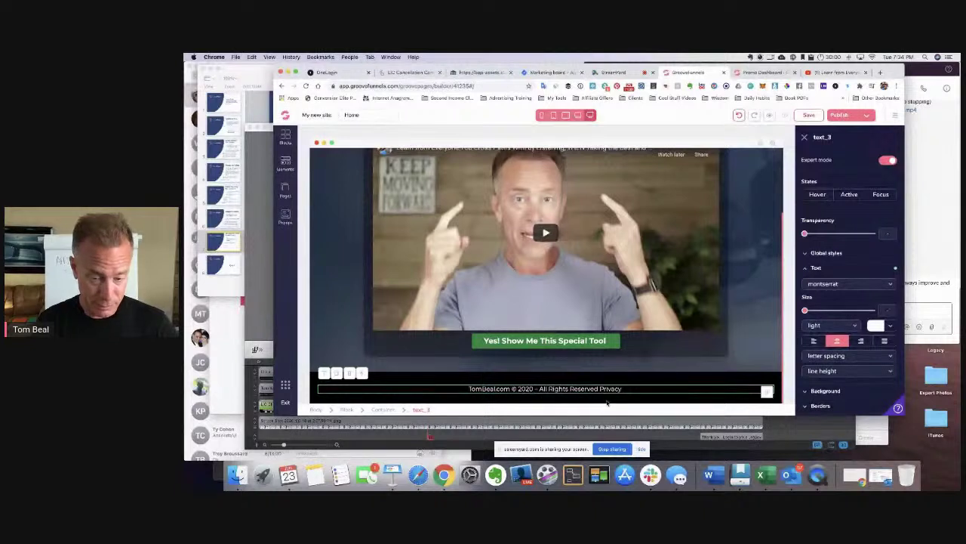
text( Policy)
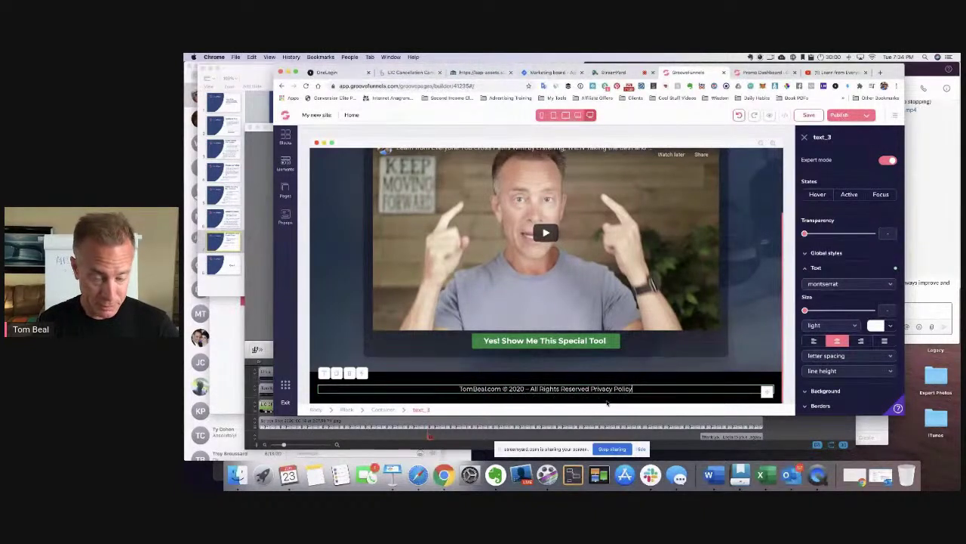
drag(634, 388, 593, 389)
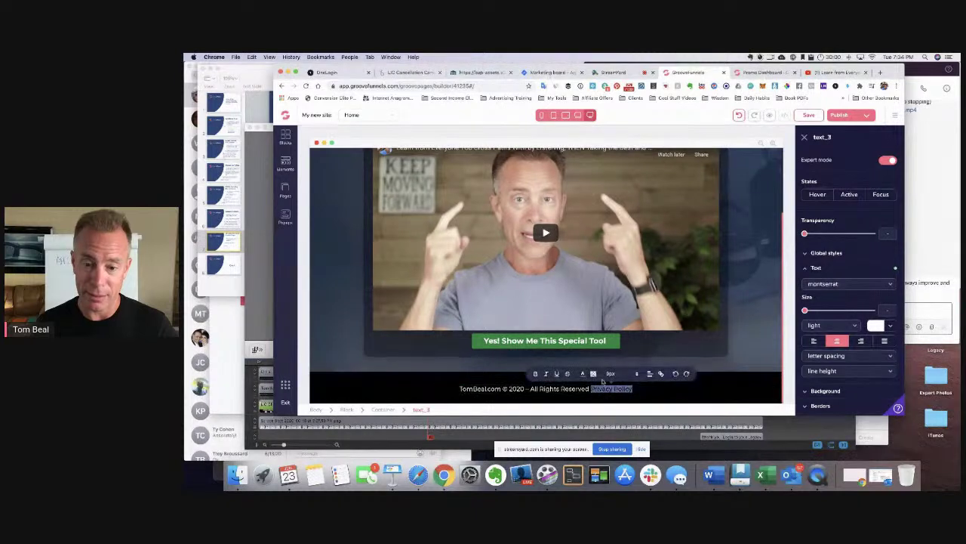
click(661, 374)
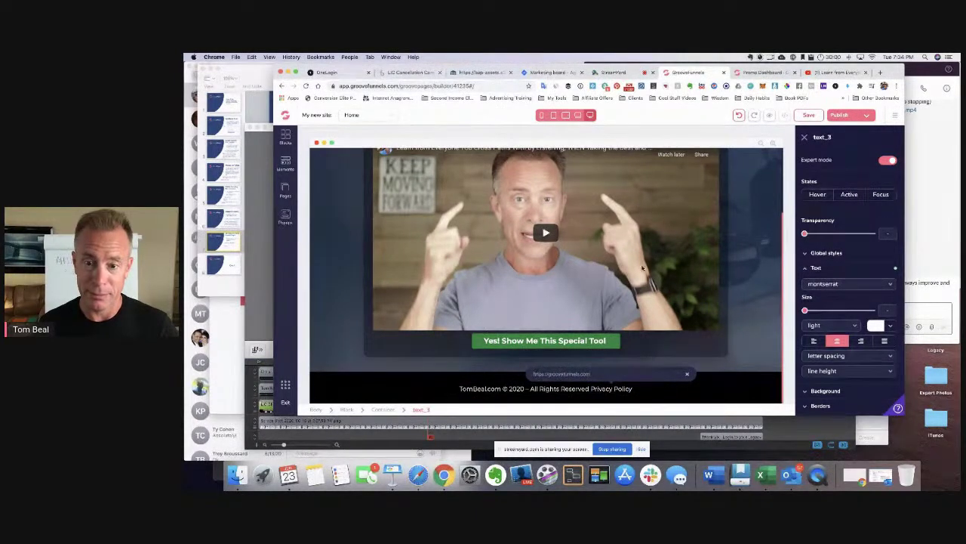
text(http)
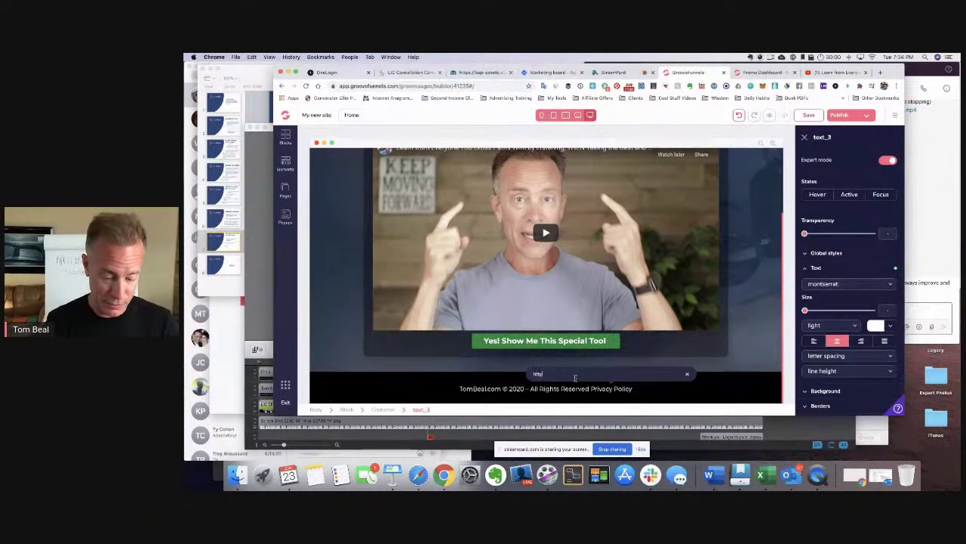
text(://thei)
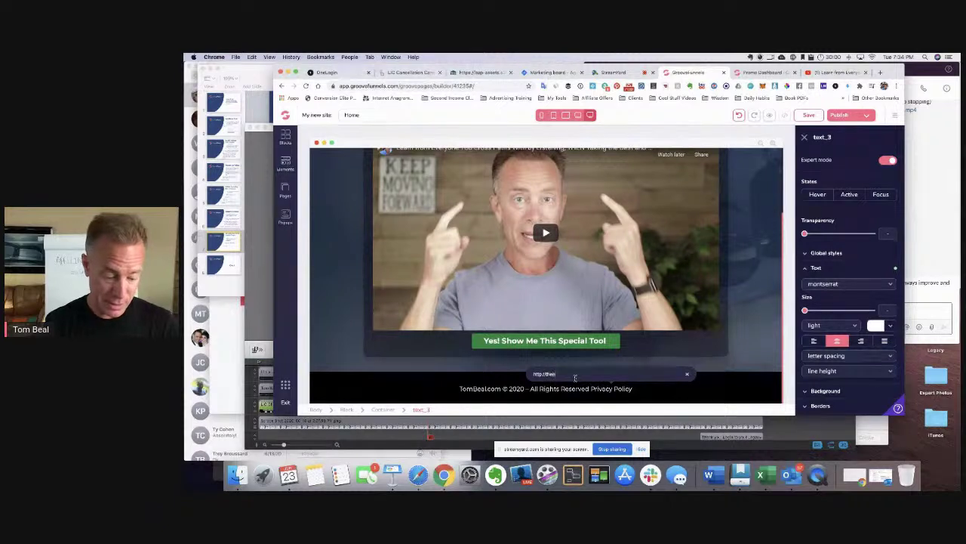
text(mplifier.io)
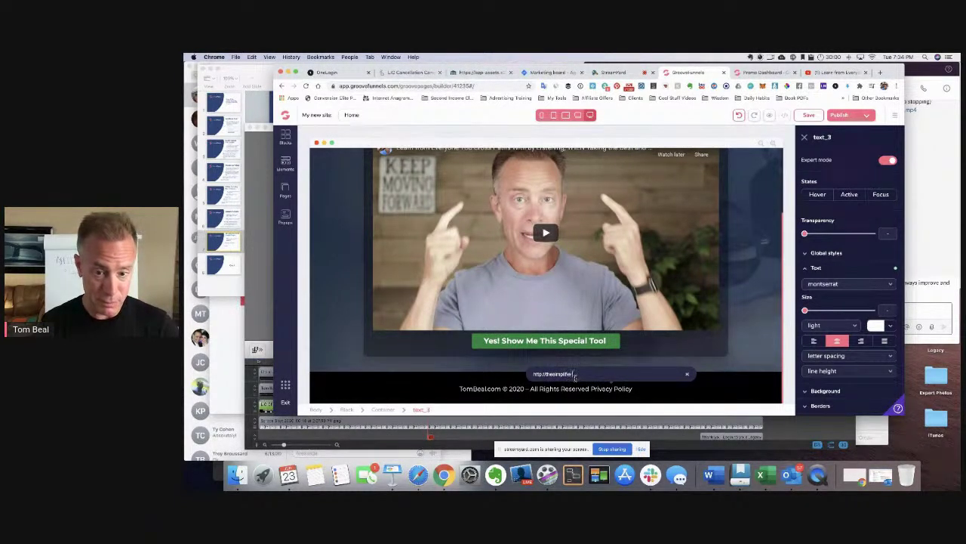
text(m/privacy)
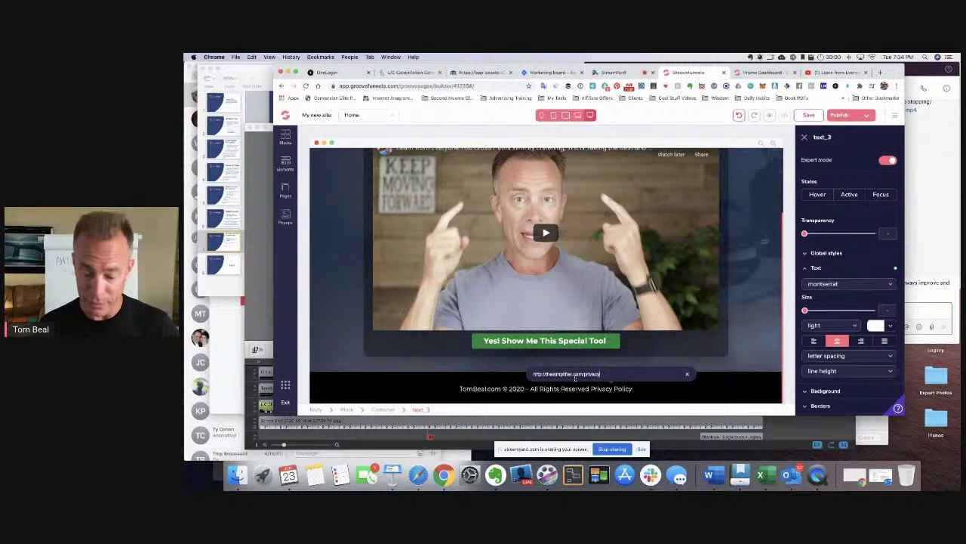
key(Return)
click(674, 386)
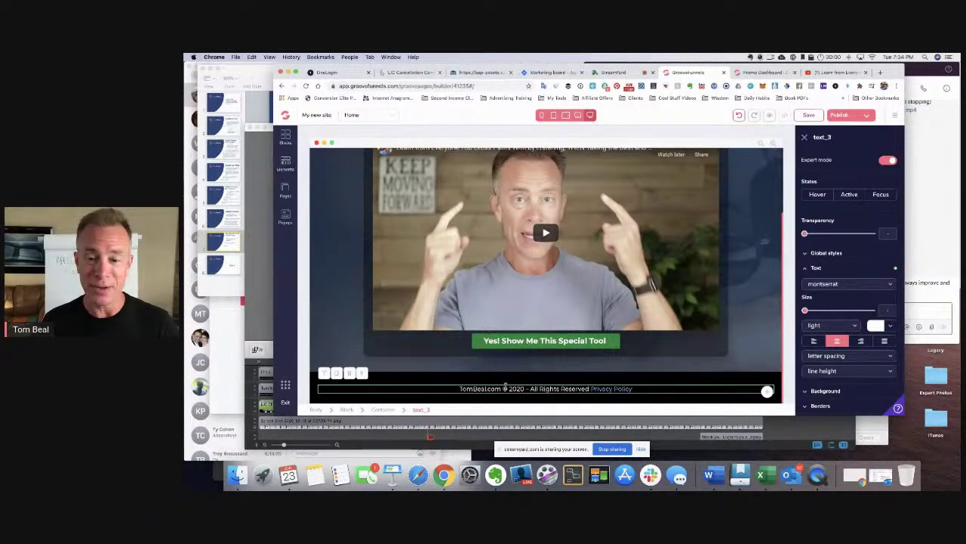
scroll(755, 344, up, 3)
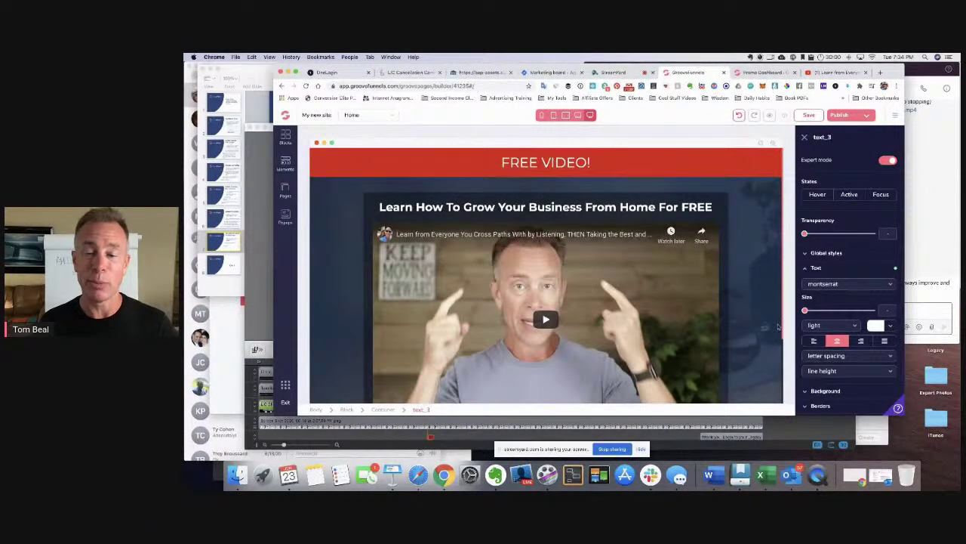
scroll(778, 326, down, 3)
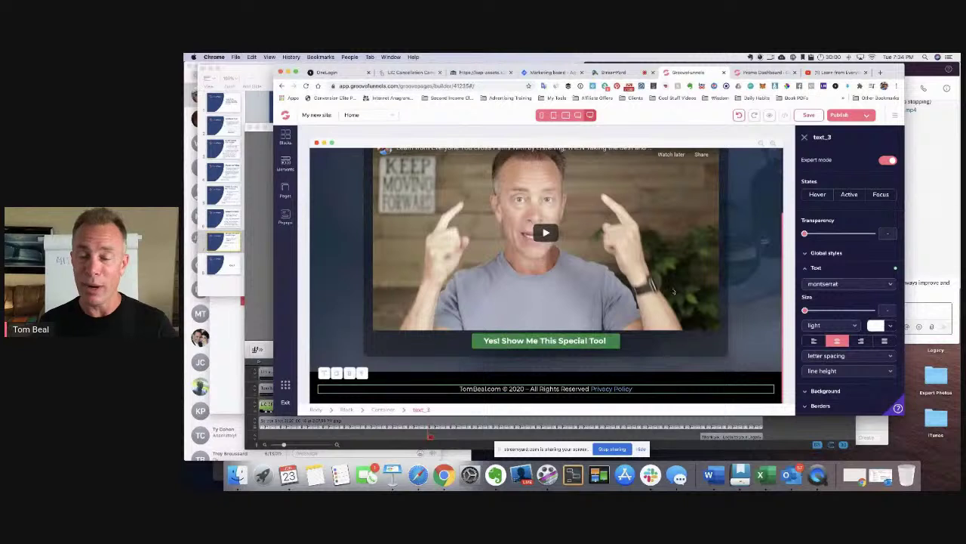
scroll(774, 246, up, 3)
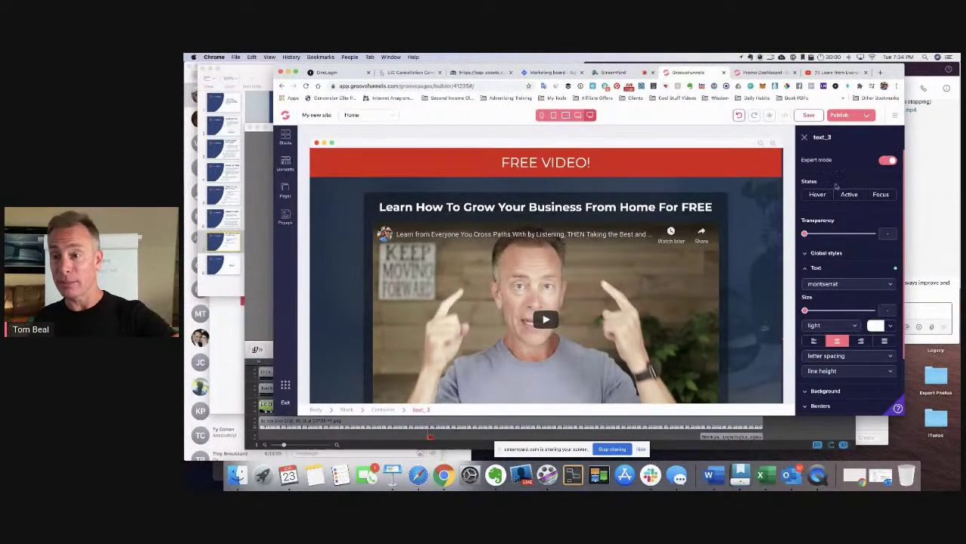
Save the page and publish it to the groovefunnels22 GroovePages subdomain
click(808, 115)
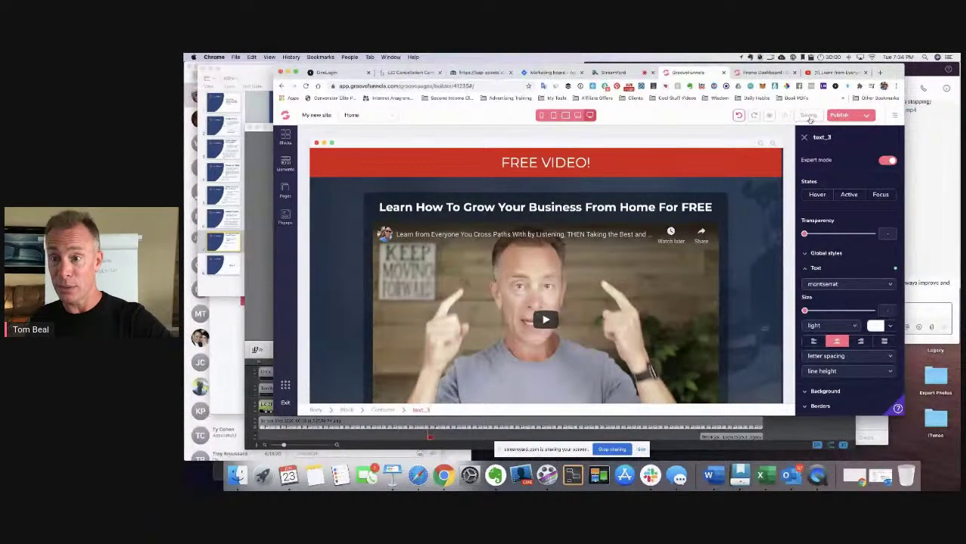
click(845, 115)
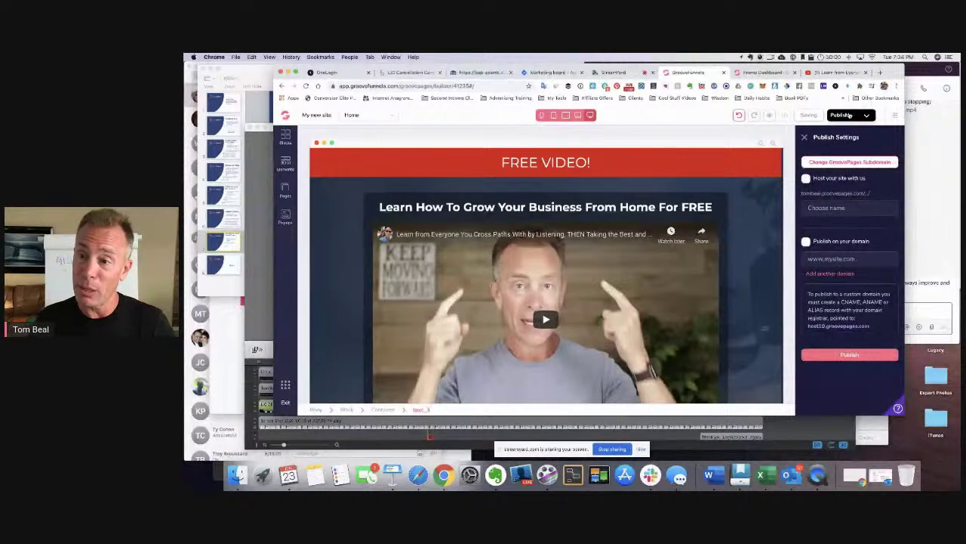
click(805, 178)
click(819, 208)
text(groovefunnels)
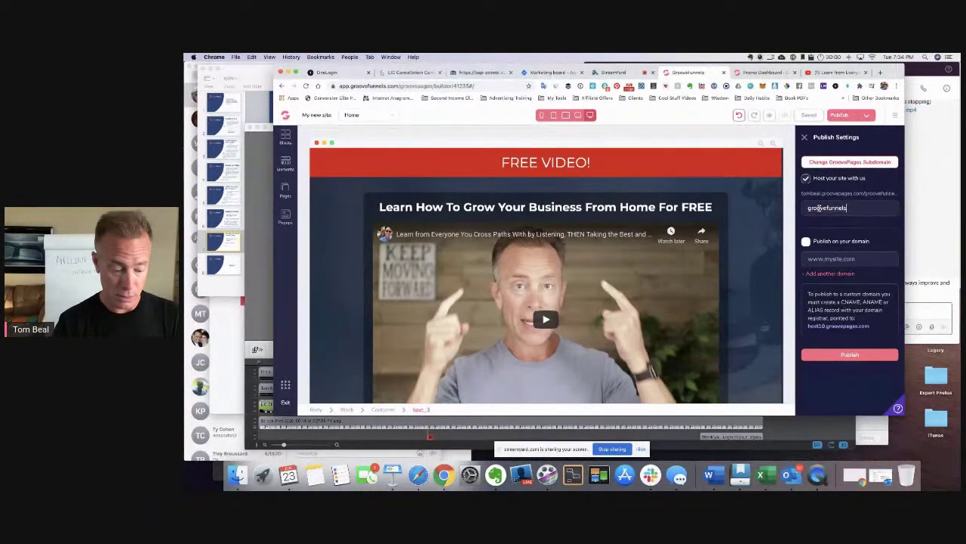
text(22)
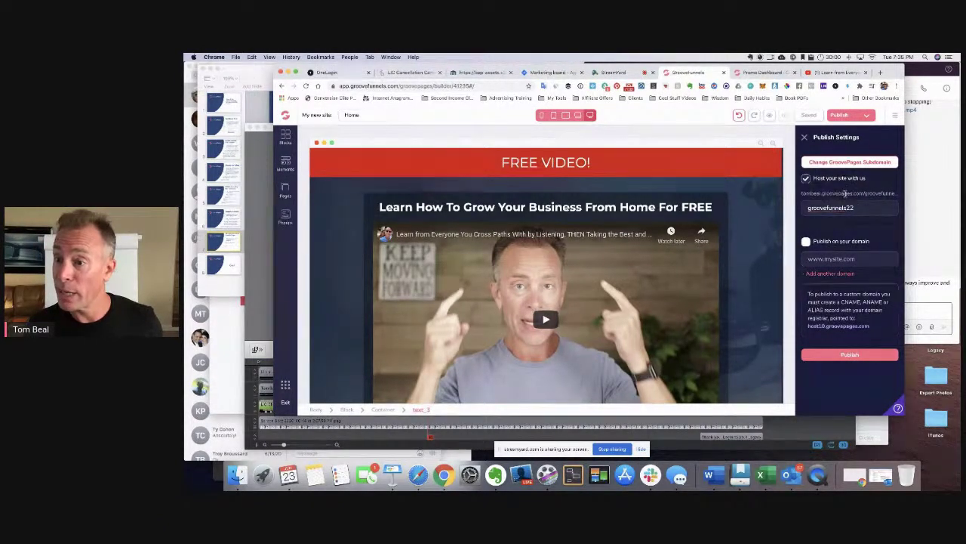
click(850, 355)
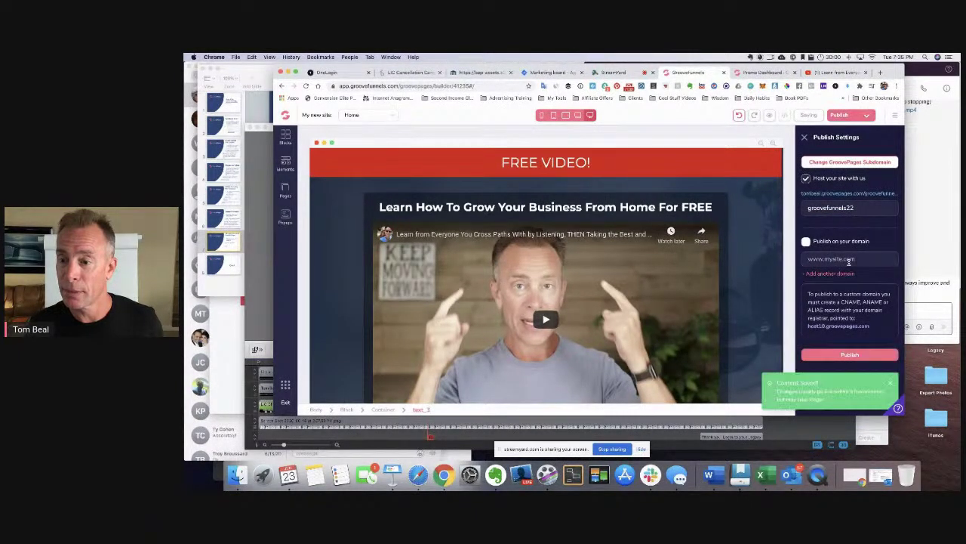
Open the published groovefunnels22 link in a new tab and test its green call-to-action button
right_click(841, 196)
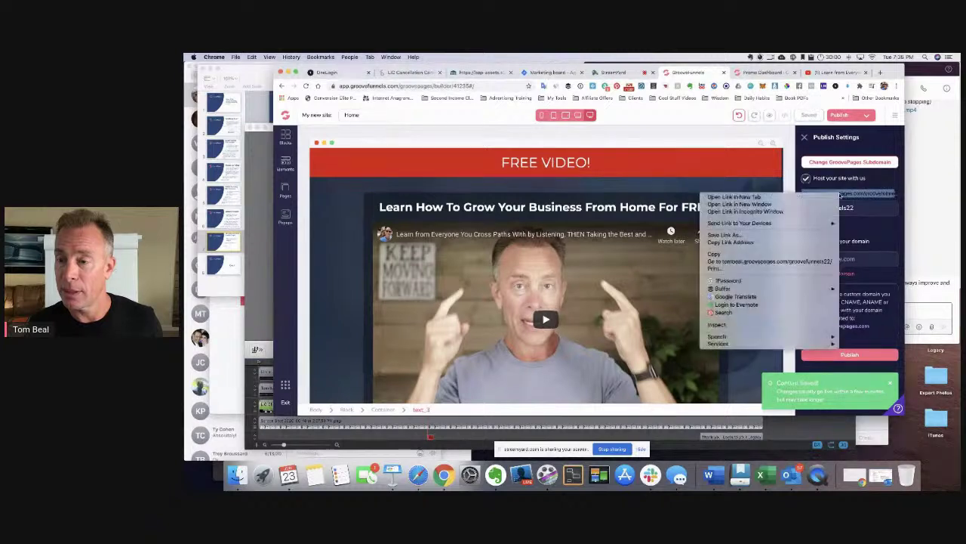
click(732, 243)
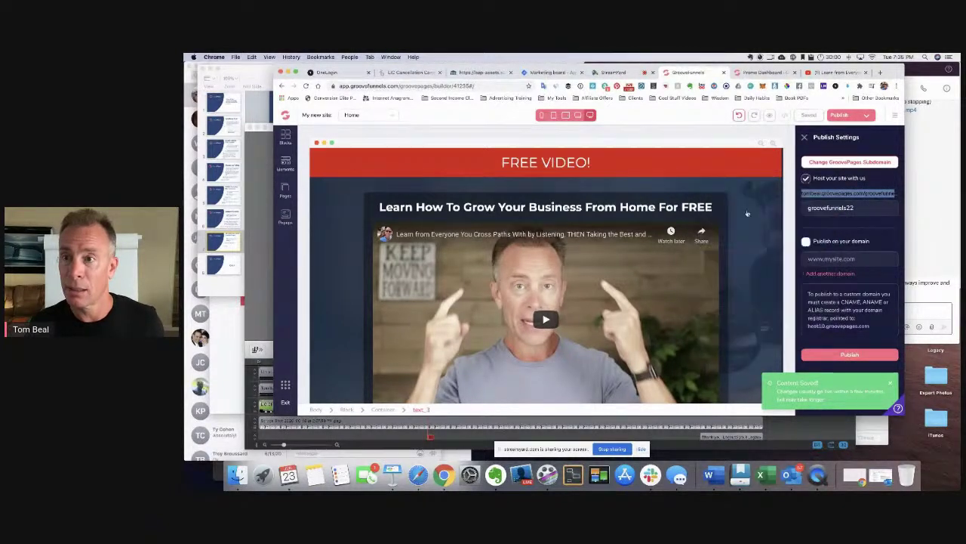
click(880, 71)
text(https://tombeal.groovepages.com/groovefunnels22/)
key(Return)
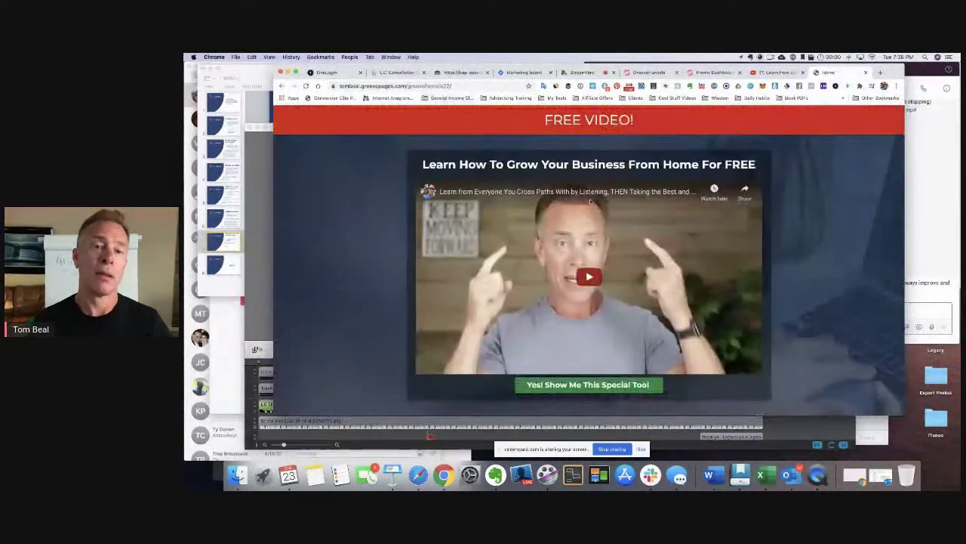
scroll(798, 245, down, 2)
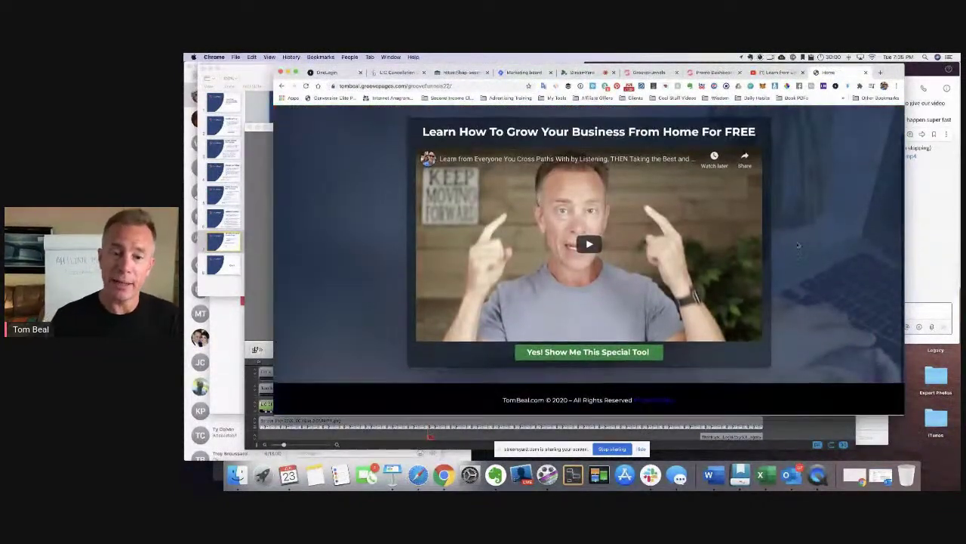
scroll(798, 245, up, 2)
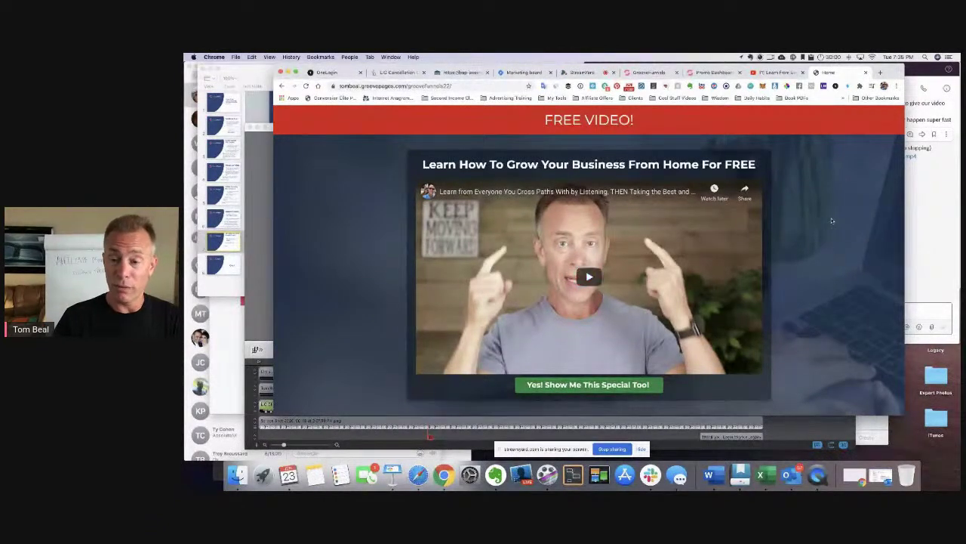
click(592, 386)
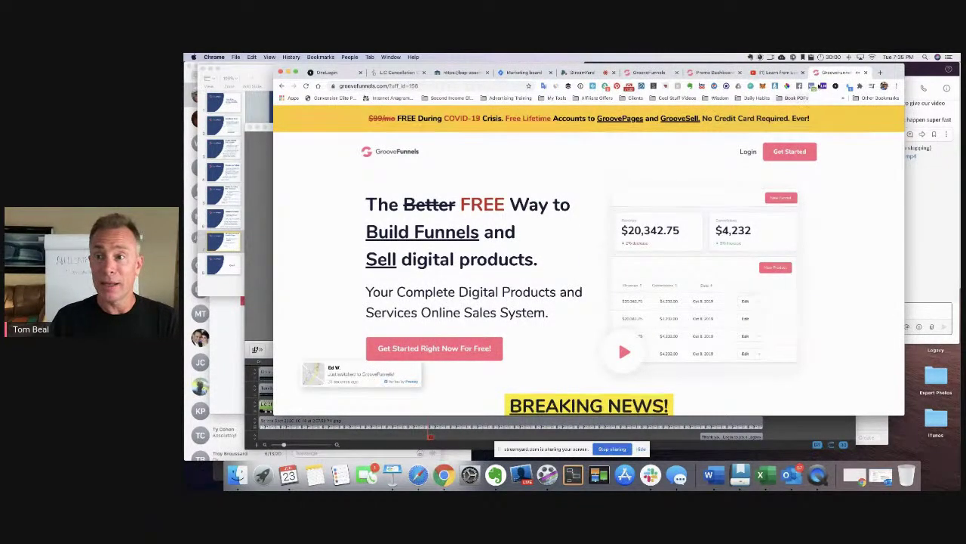
Close the live page tab and return from the builder to the Welcome to GrooveFunnels! dashboard
click(865, 72)
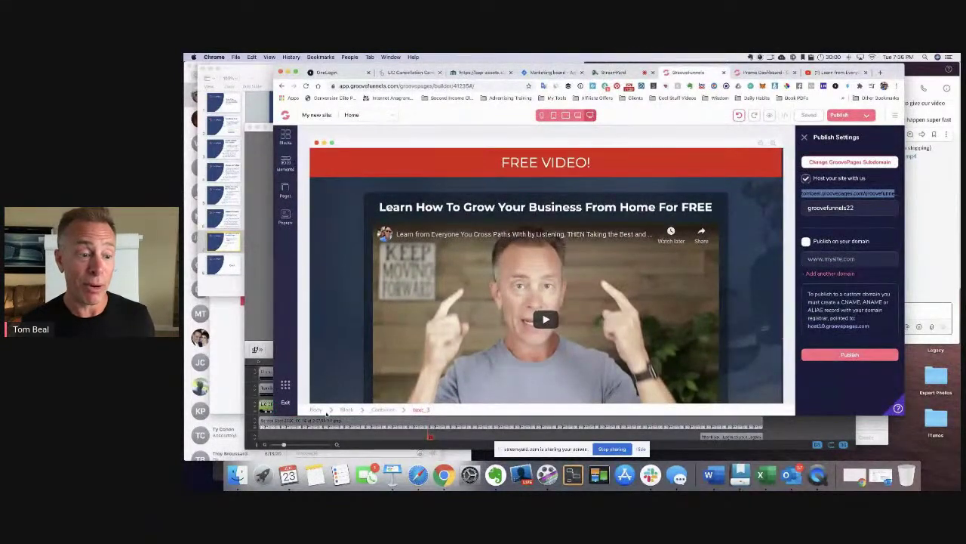
click(284, 403)
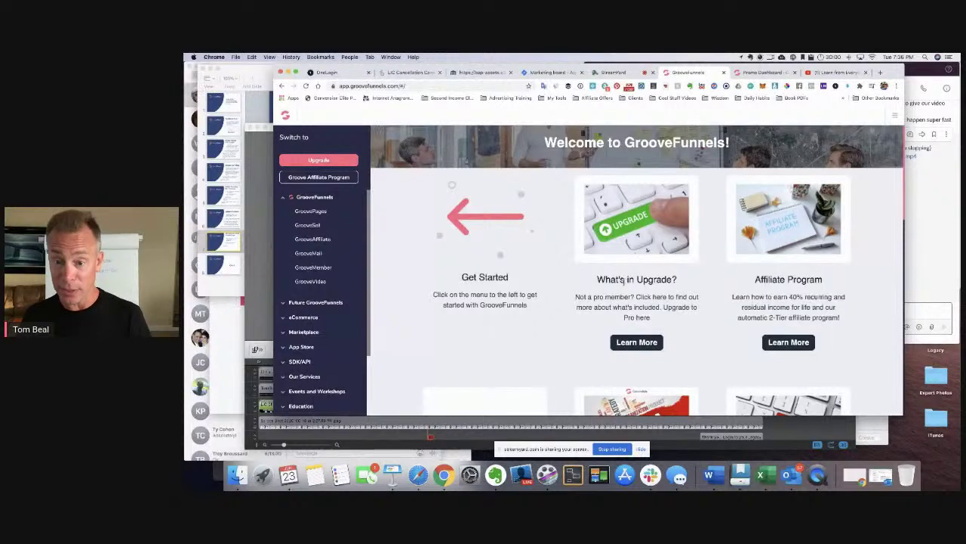
Open the What's in Upgrade? details, scroll through them, and start the Lifetime Platinum checkout
click(641, 343)
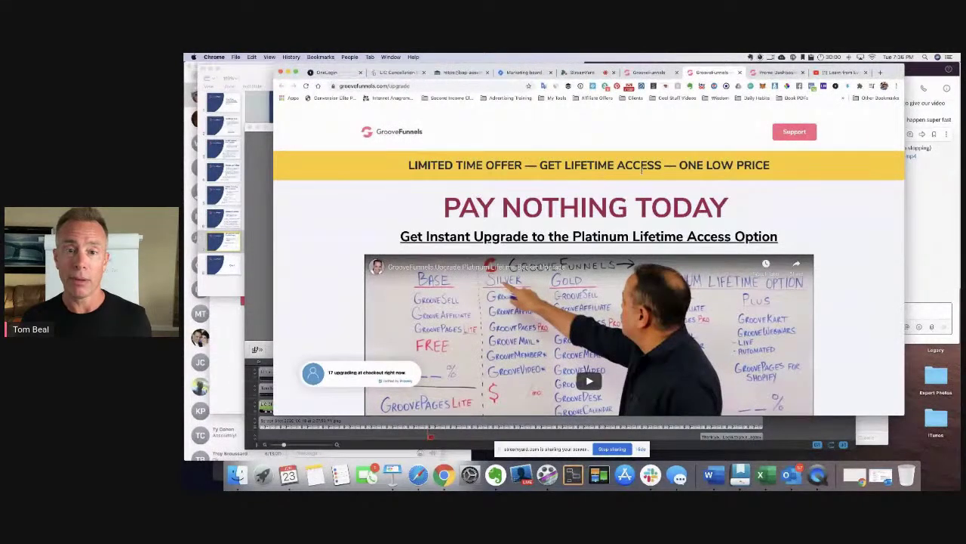
scroll(874, 251, down, 5)
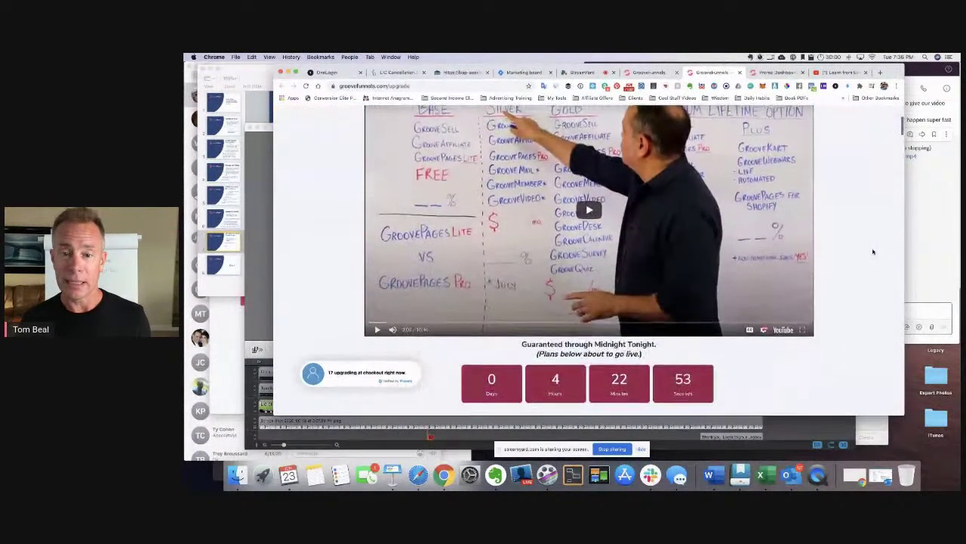
scroll(874, 252, down, 10)
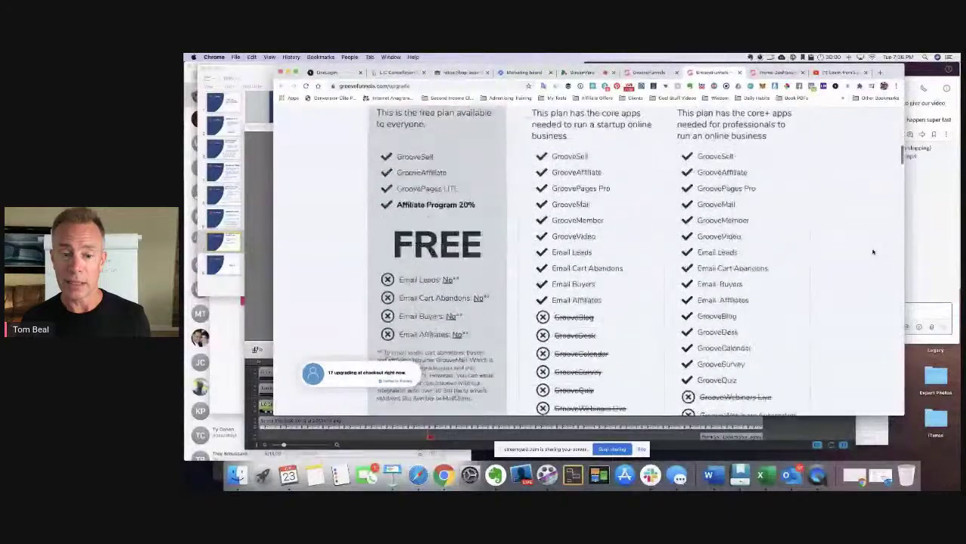
scroll(873, 251, down, 10)
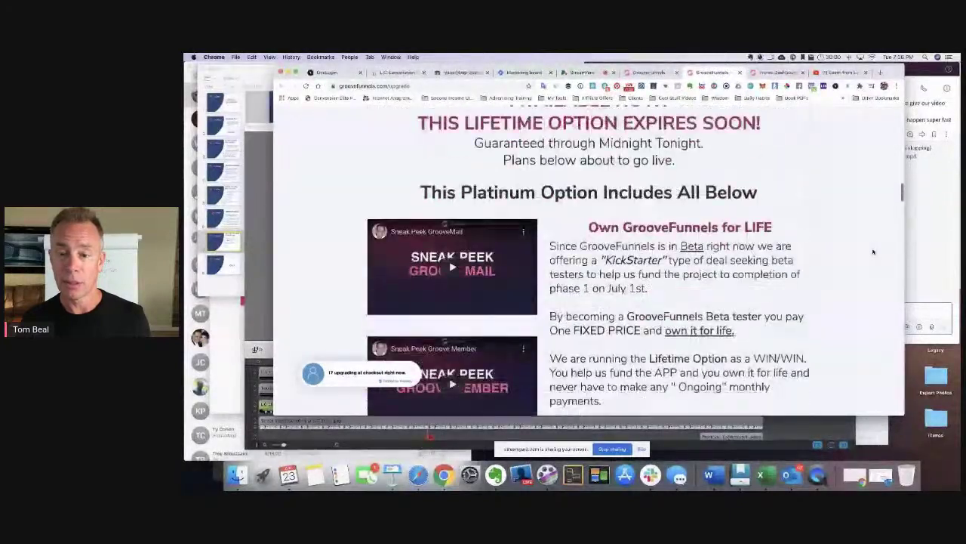
scroll(873, 251, down, 10)
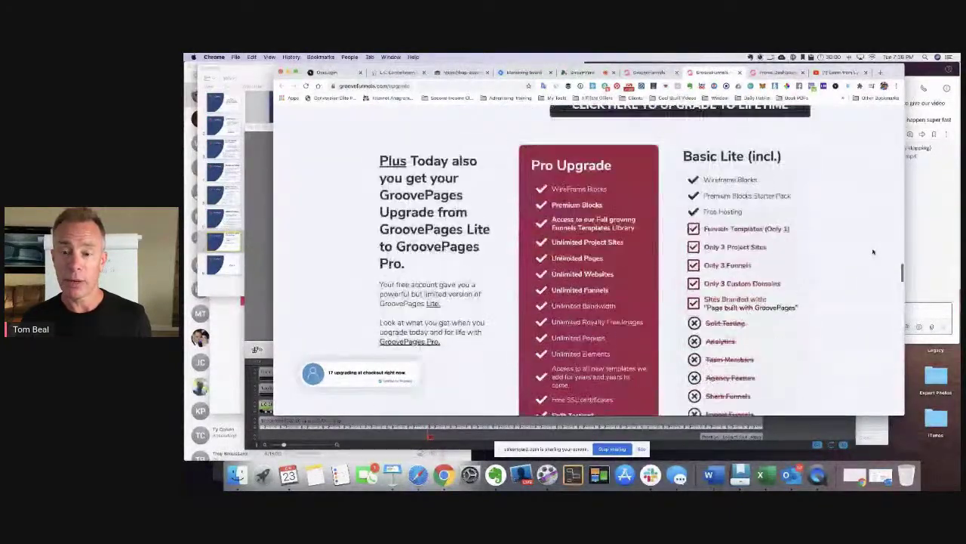
scroll(873, 251, down, 10)
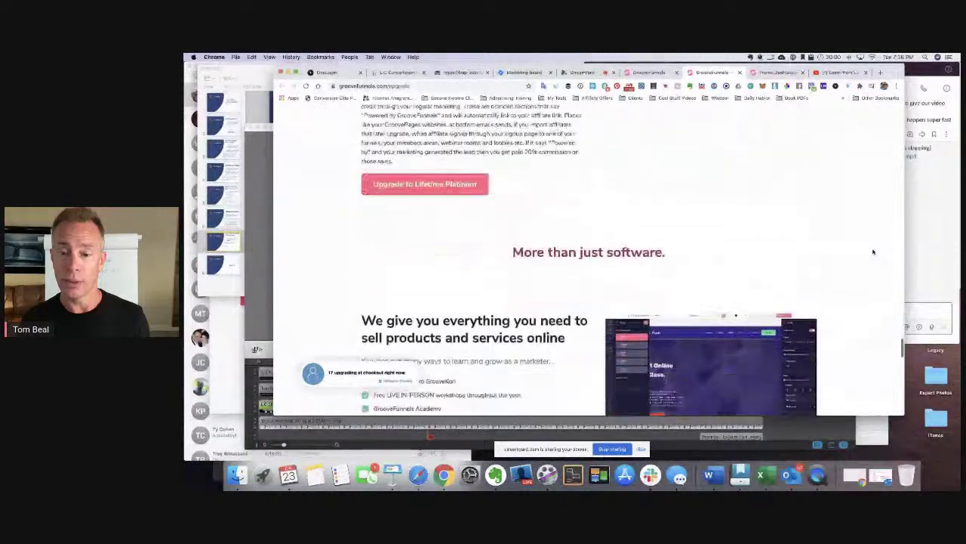
scroll(873, 252, down, 10)
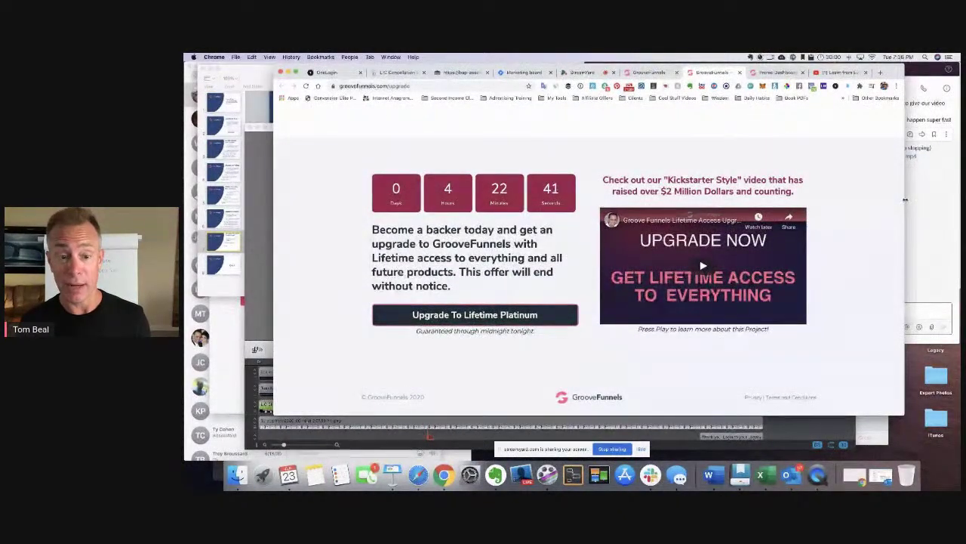
click(521, 324)
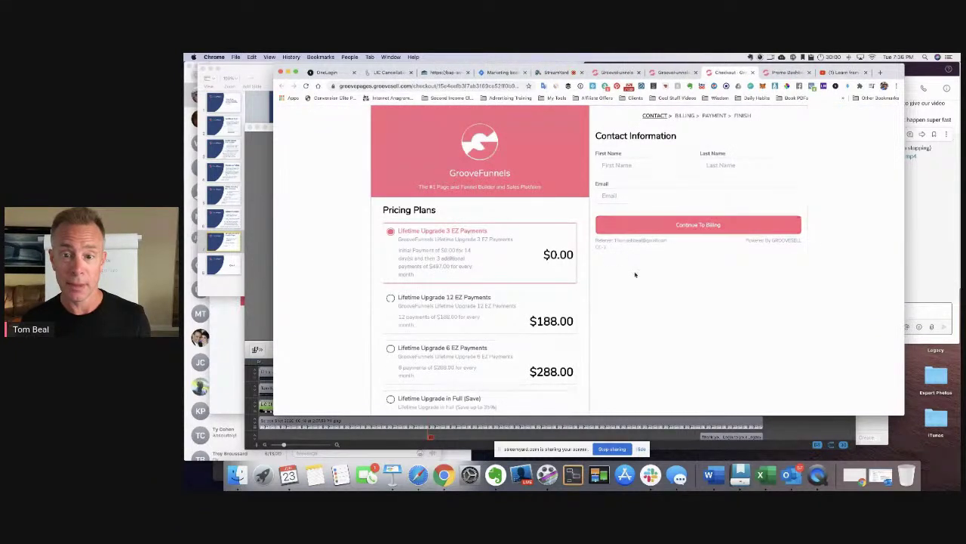
Check the referrer e-mail on the checkout, then close the checkout and upgrade tabs
drag(669, 242, 614, 242)
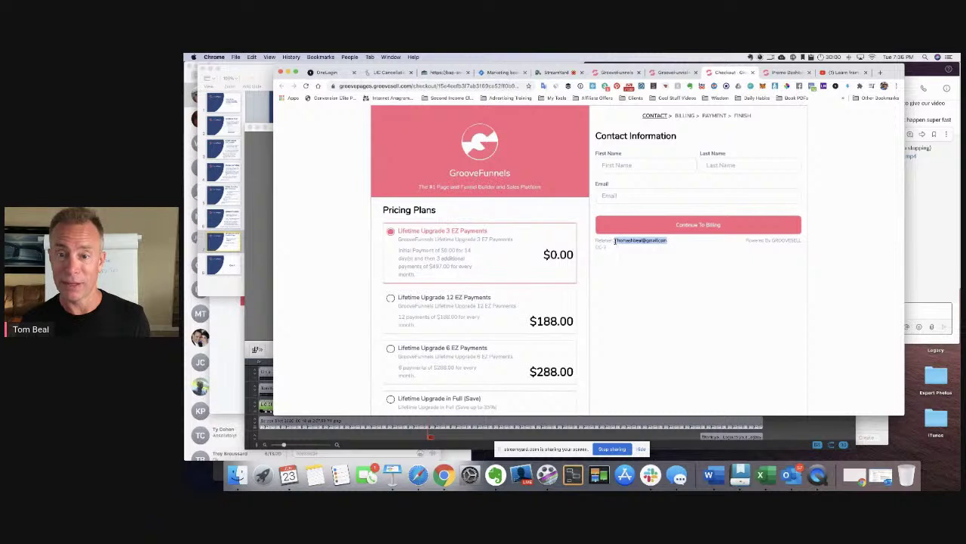
click(657, 240)
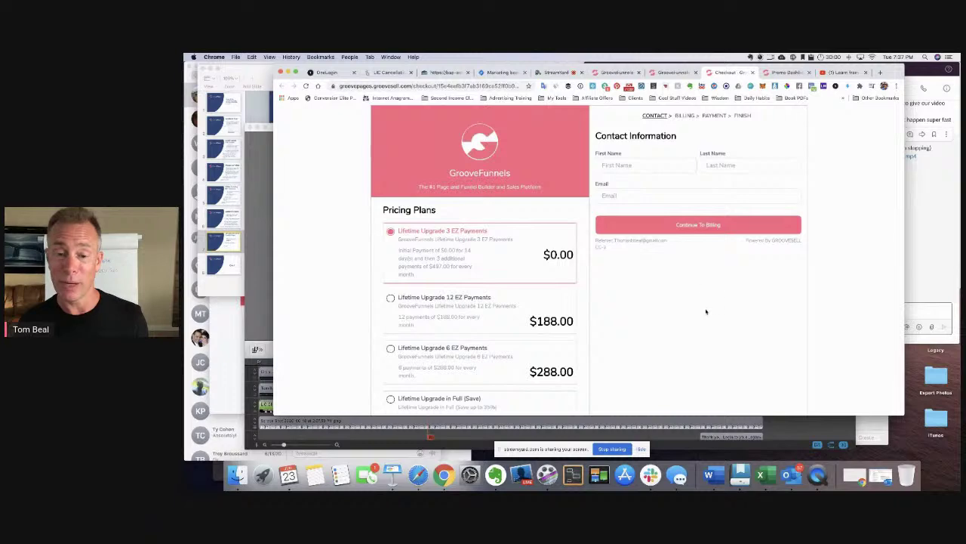
scroll(604, 302, down, 1)
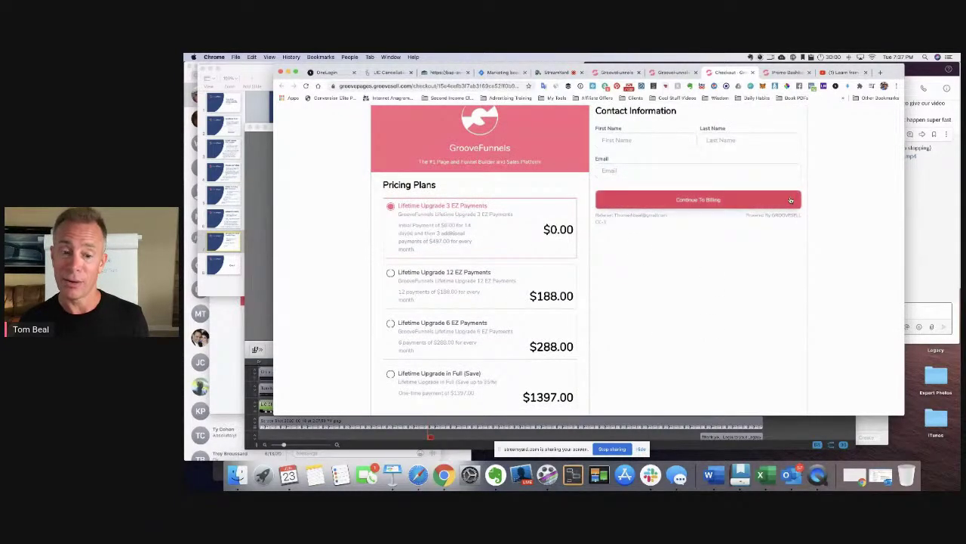
scroll(844, 189, up, 1)
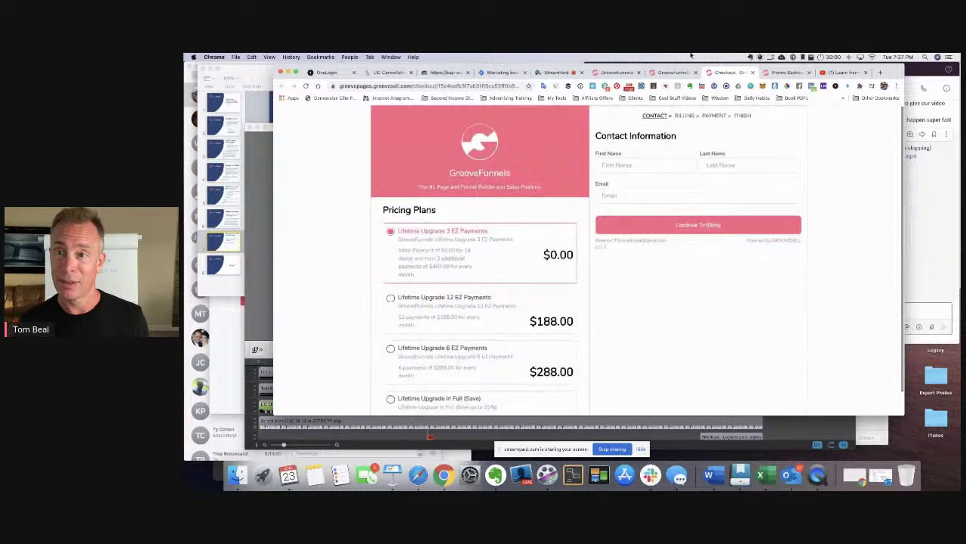
click(753, 72)
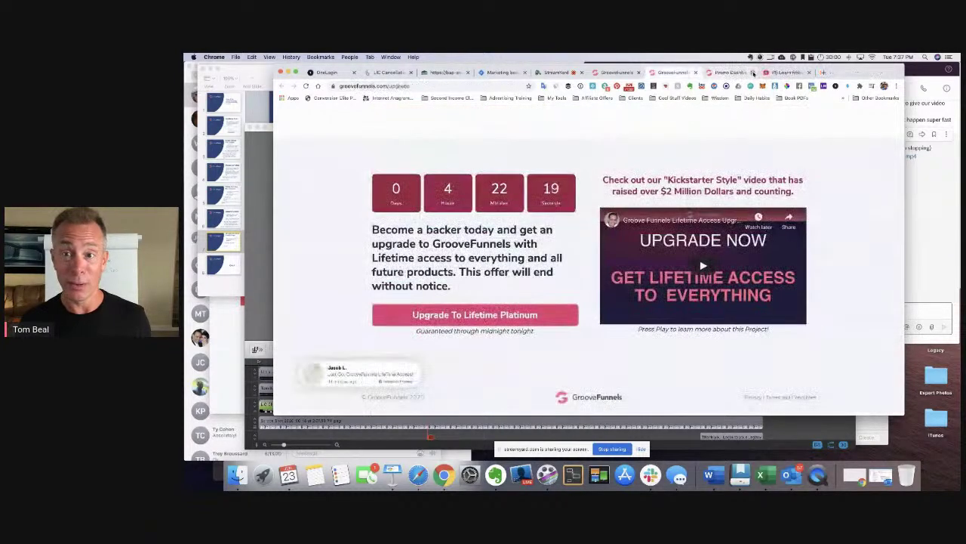
click(695, 73)
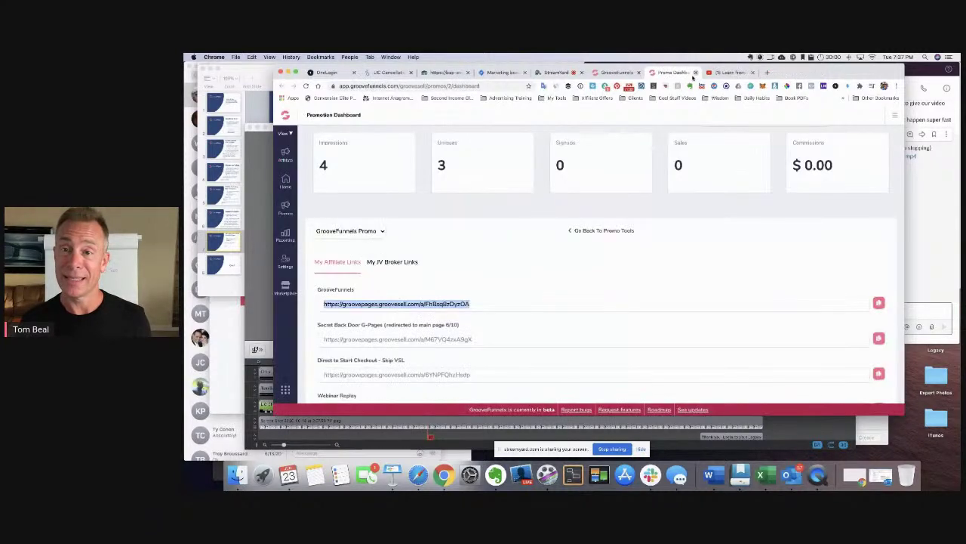
Remove the shared screen from the StreamYard broadcast, leaving only the host's webcam on air
click(689, 72)
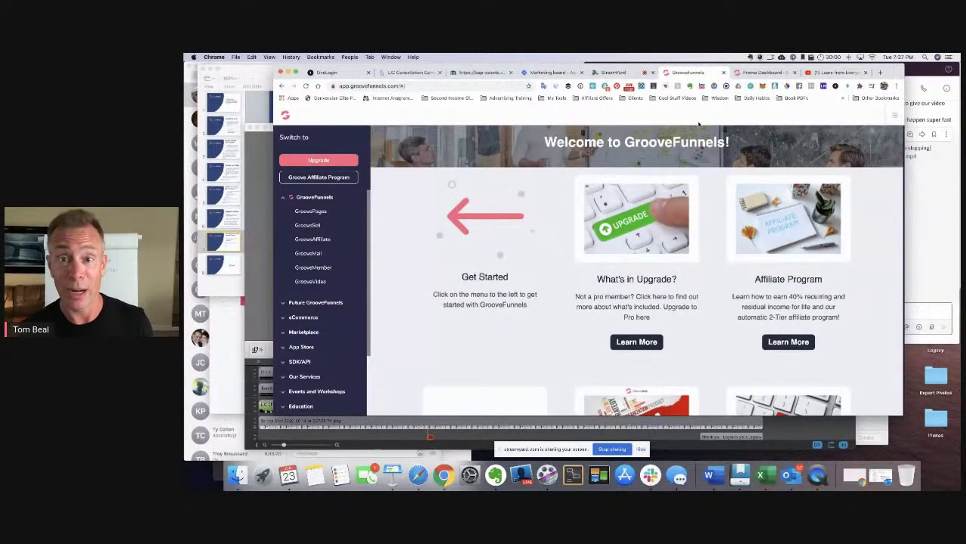
click(613, 72)
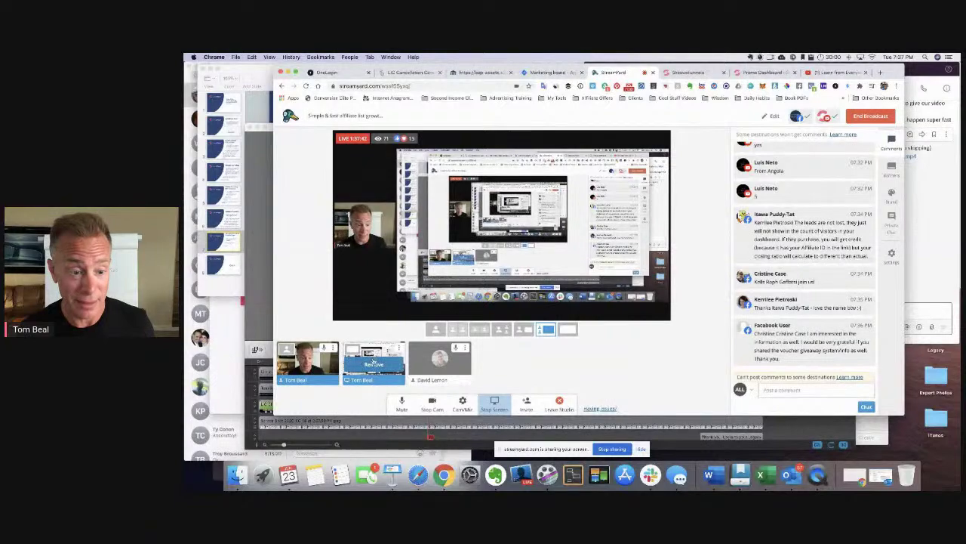
click(373, 363)
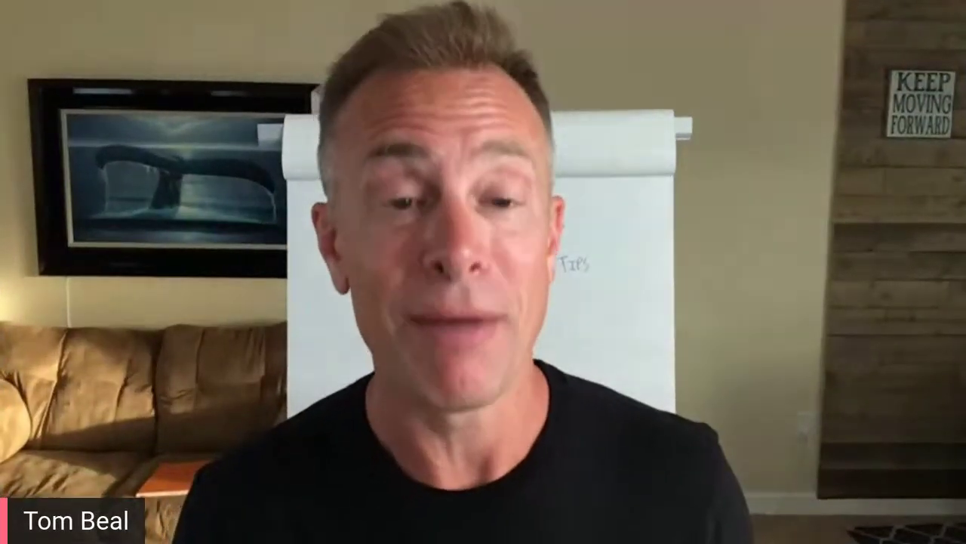